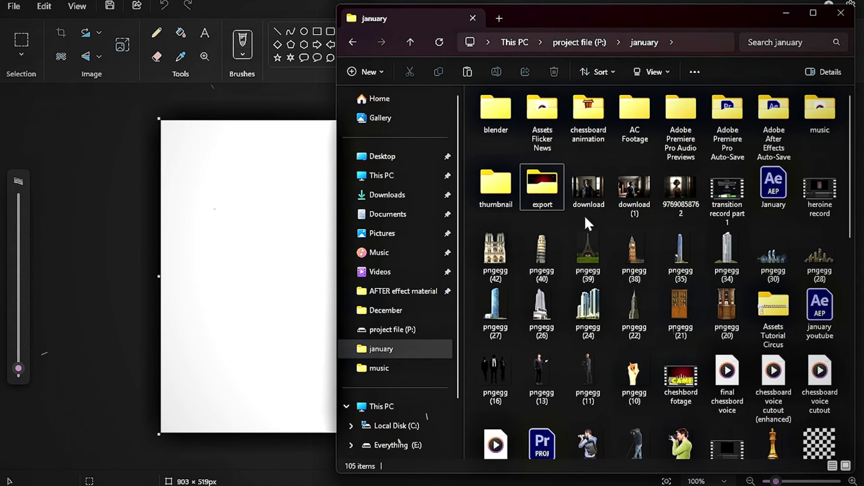
# - Load the first downloaded portrait into Paint and remove the woman from it with generative erase using an enlarged brush
pyautogui.moveTo(588, 200); pyautogui.dragTo(285, 241)
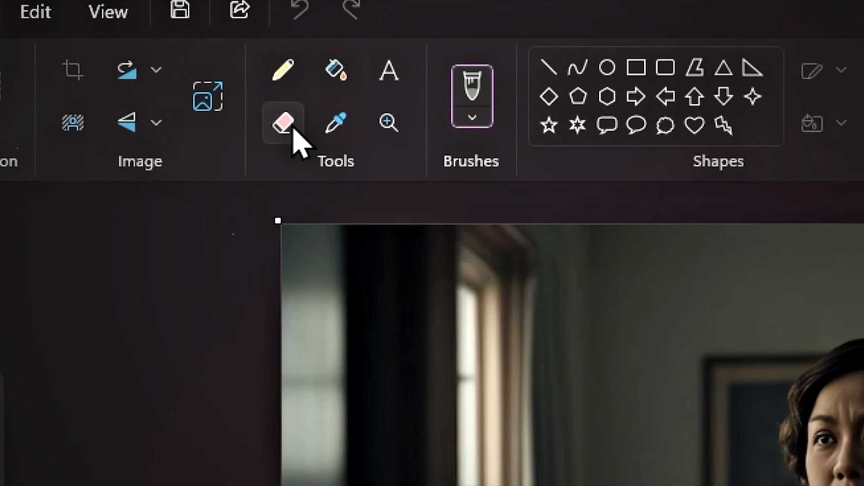
pyautogui.click(293, 133)
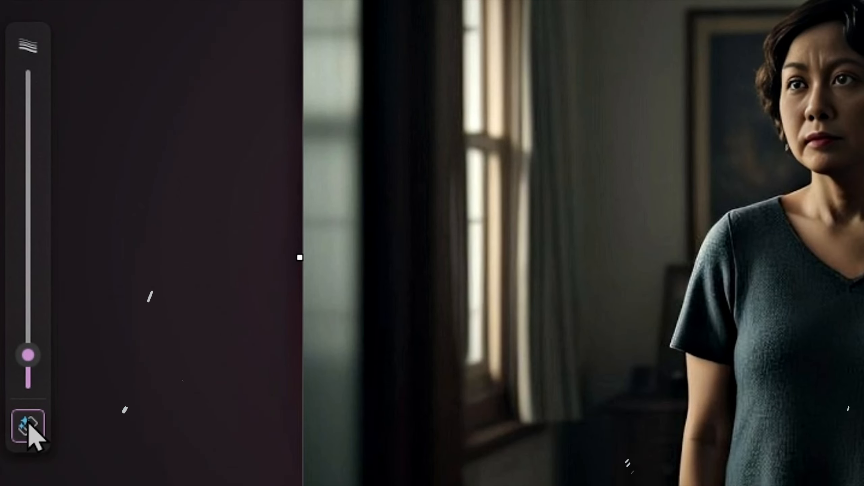
pyautogui.moveTo(28, 355); pyautogui.dragTo(28, 167)
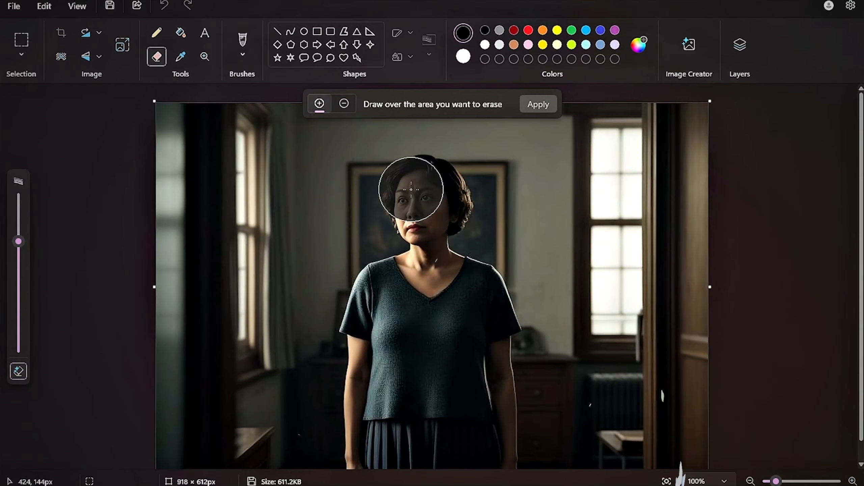
pyautogui.moveTo(411, 189)
pyautogui.mouseDown()
pyautogui.moveTo(444, 203)
pyautogui.moveTo(421, 210)
pyautogui.moveTo(426, 277)
pyautogui.moveTo(364, 317)
pyautogui.moveTo(369, 404)
pyautogui.moveTo(482, 457)
pyautogui.moveTo(492, 438)
pyautogui.moveTo(495, 334)
pyautogui.moveTo(452, 277)
pyautogui.moveTo(414, 335)
pyautogui.mouseUp()
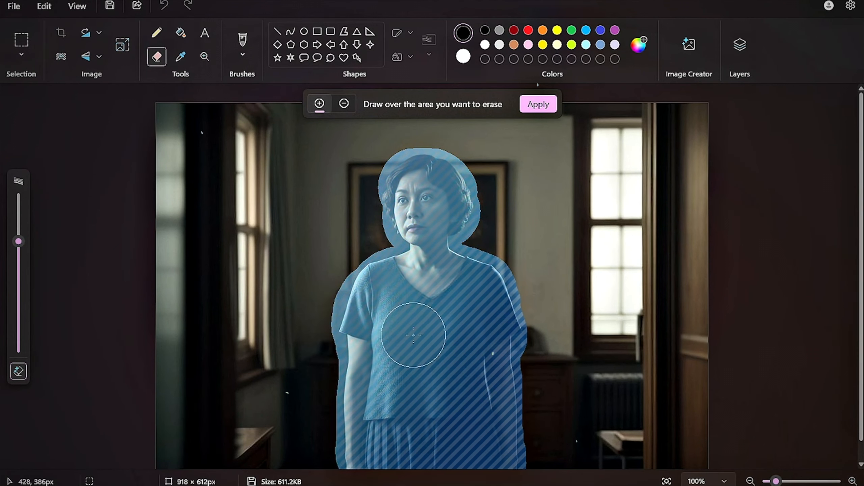
pyautogui.click(536, 106)
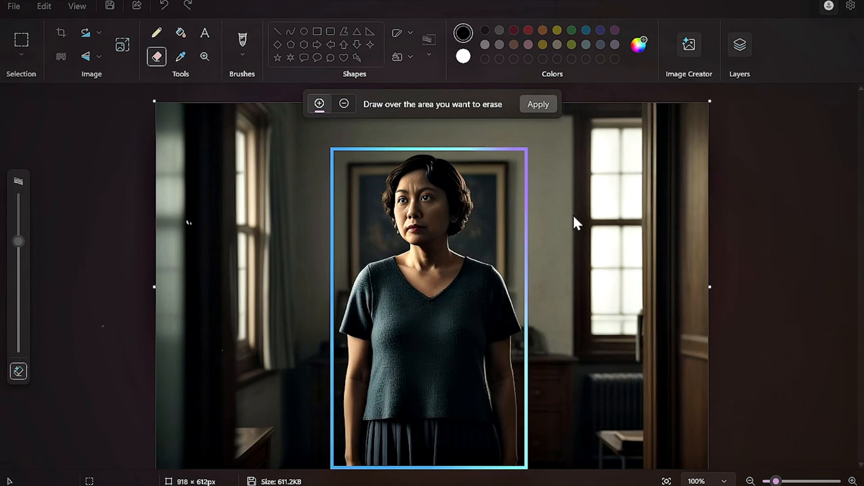
# - Save the emptied room background as a PNG picture named b1
pyautogui.click(13, 6)
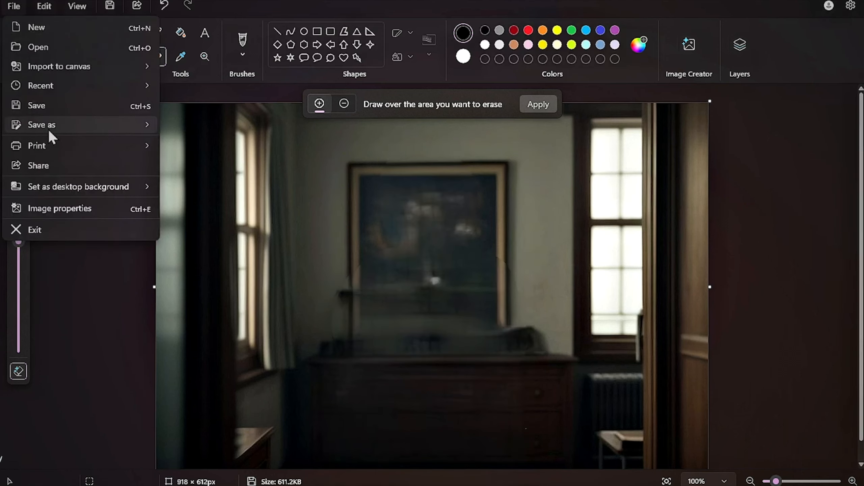
pyautogui.moveTo(49, 132)
pyautogui.click(202, 130)
pyautogui.write('b1')
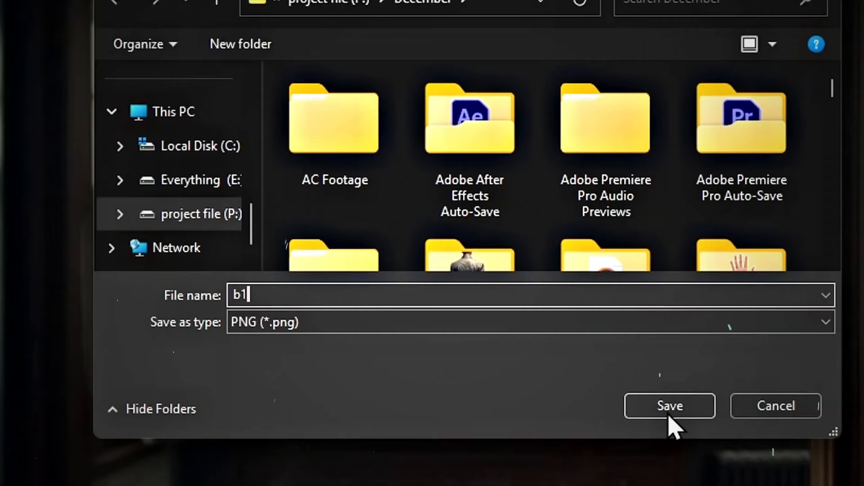
pyautogui.click(743, 447)
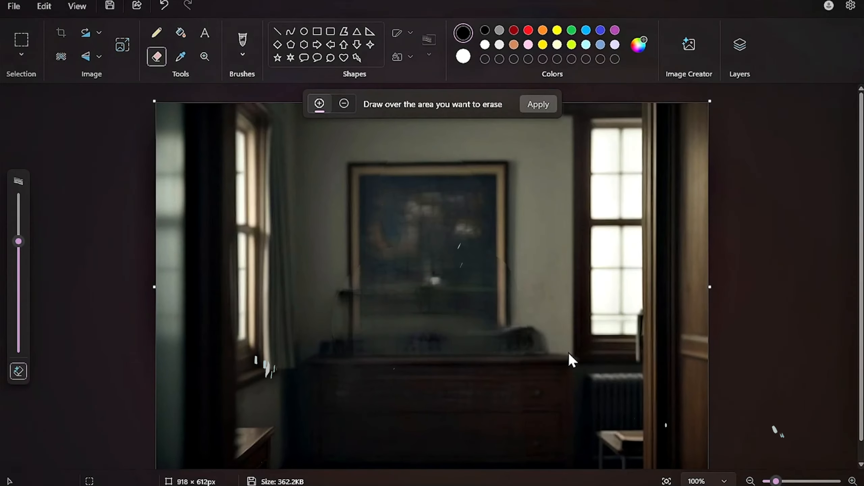
# - Undo the erase, remove the image background and hide the white canvas layer so only the woman stays on transparency
pyautogui.hotkey('ctrl', 'z')
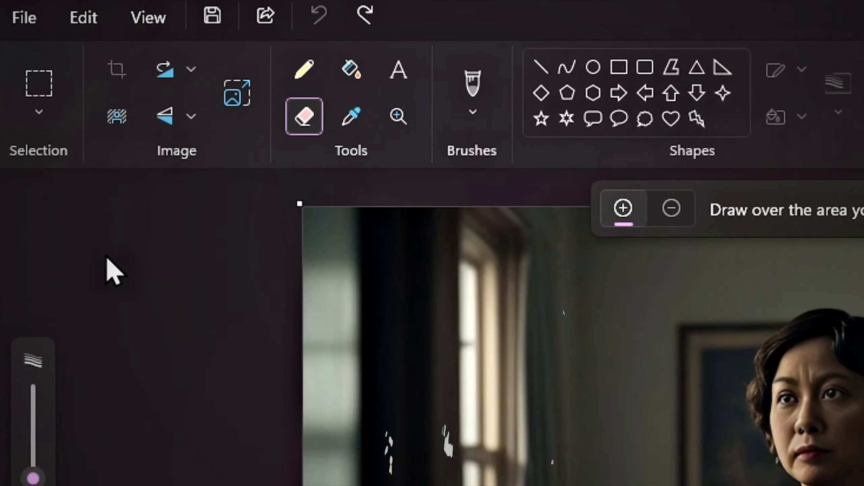
pyautogui.click(117, 117)
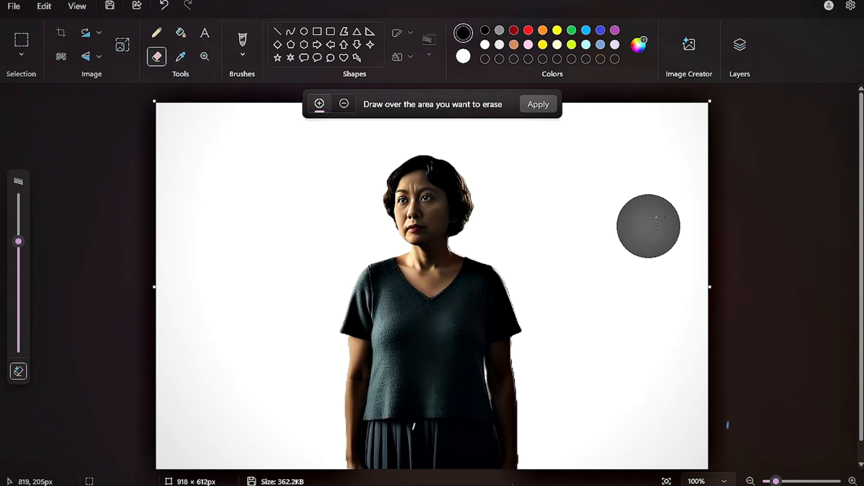
pyautogui.click(741, 43)
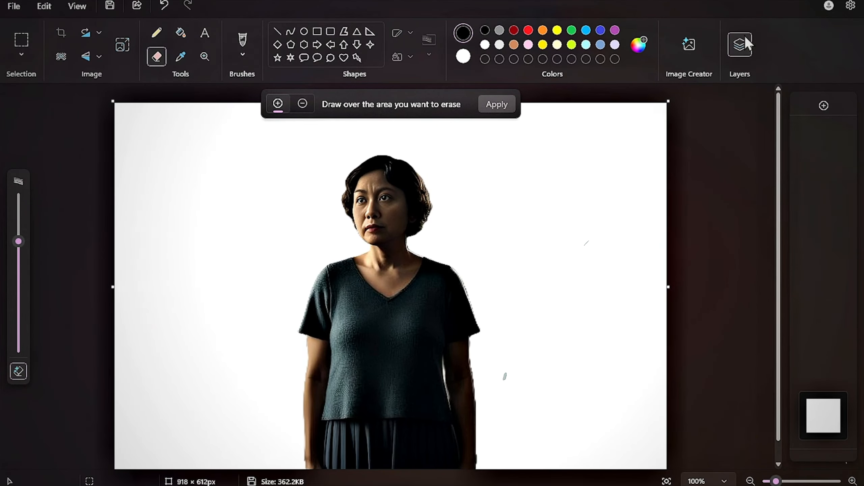
pyautogui.click(834, 408)
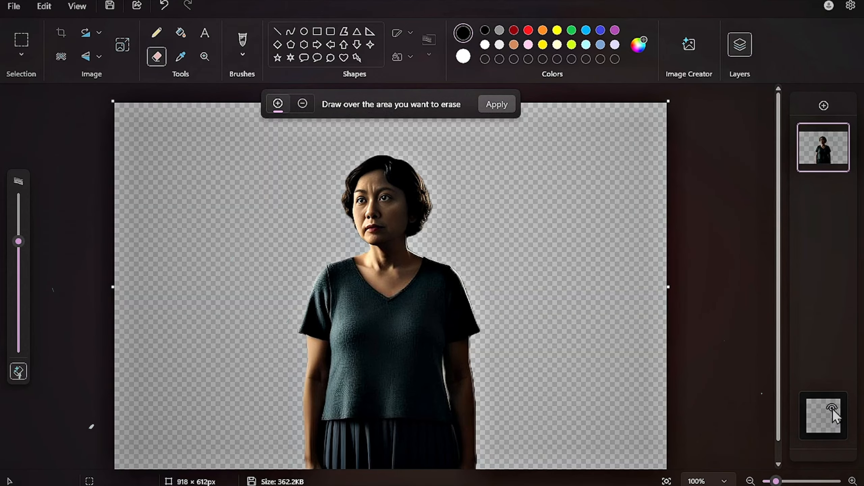
# - Save the transparent cutout of the woman as a PNG picture
pyautogui.click(14, 6)
pyautogui.moveTo(42, 124)
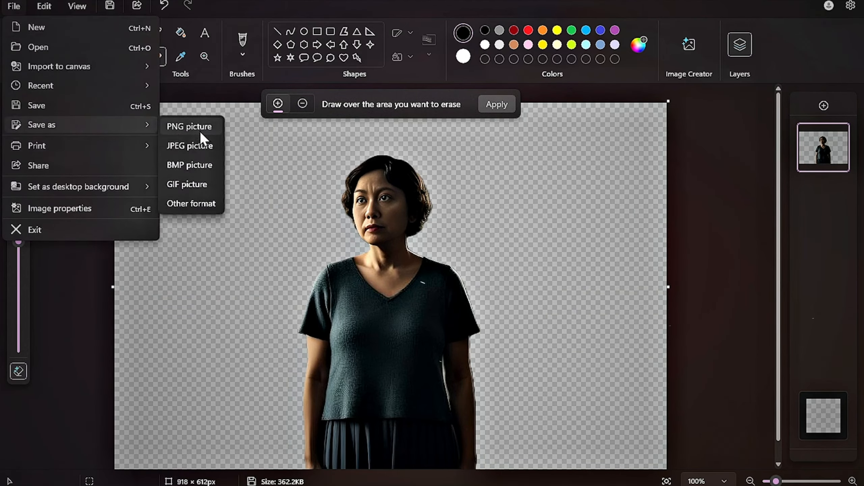
pyautogui.click(199, 129)
pyautogui.click(559, 351)
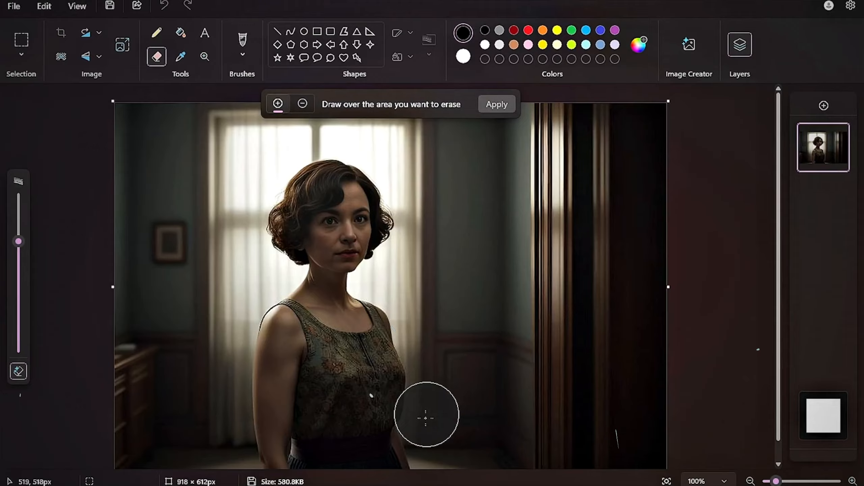
# - Brush over the woman in the window portrait to mark her for generative erase
pyautogui.moveTo(424, 415); pyautogui.dragTo(294, 322)
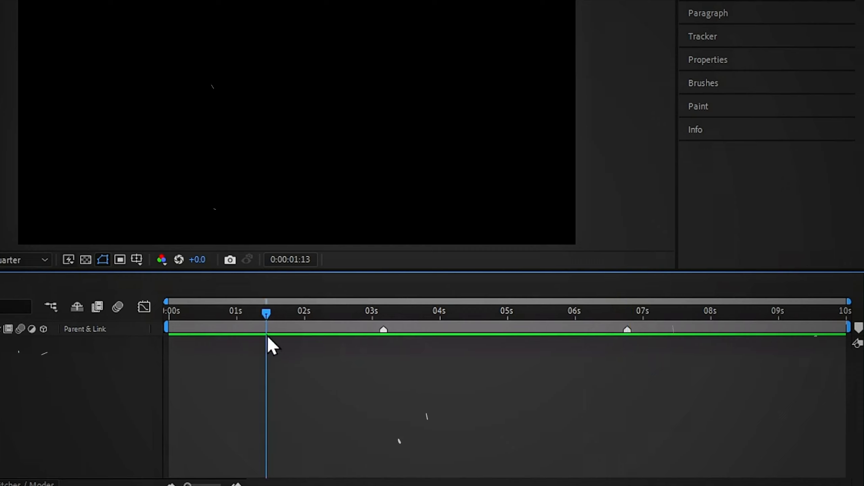
# - In After Effects, add composition markers at 0:00:01:13 and at about 4, 5.5 and 8.5 seconds
pyautogui.press('KP_Multiply')
pyautogui.moveTo(267, 316); pyautogui.dragTo(327, 333)
pyautogui.press('KP_Multiply')
pyautogui.moveTo(514, 315)
pyautogui.mouseDown()
pyautogui.moveTo(555, 335)
pyautogui.moveTo(742, 337)
pyautogui.mouseUp()
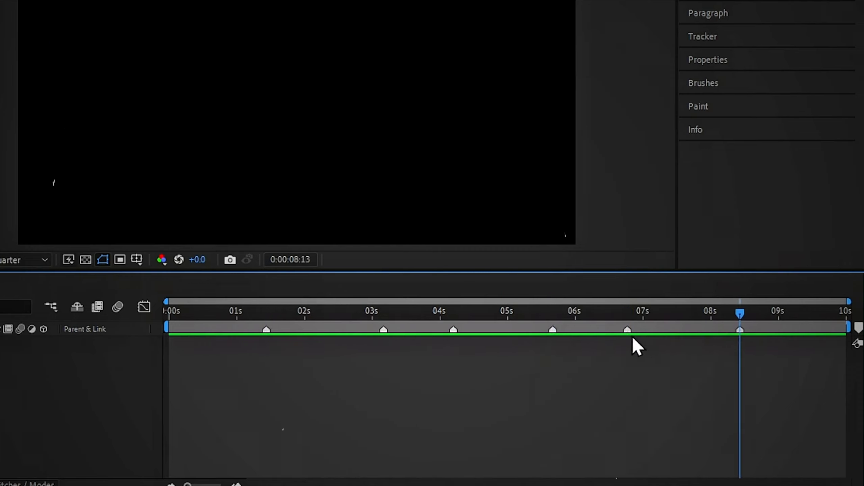
# - Delete the plain markers near 3 and 7 seconds and place numbered markers at 0, 3, 5, 7 and 10 seconds
pyautogui.keyDown('ctrl'); pyautogui.click(383, 330); pyautogui.keyUp('ctrl')
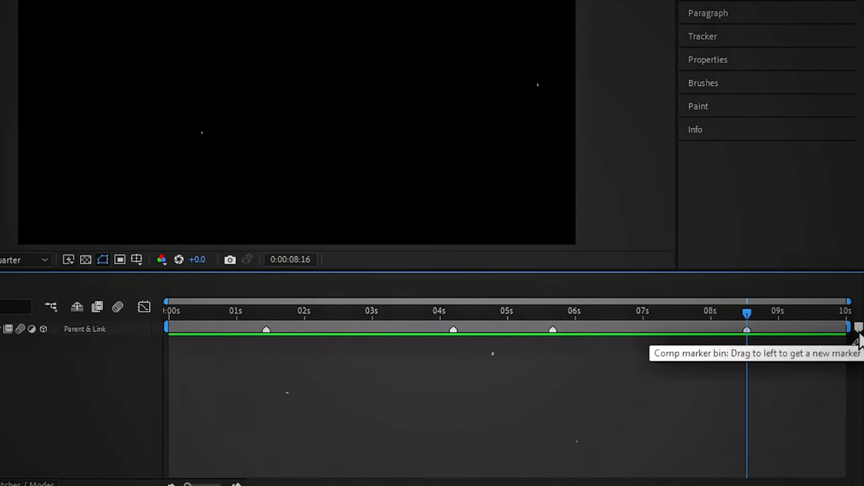
pyautogui.moveTo(858, 330)
pyautogui.mouseDown()
pyautogui.moveTo(818, 358)
pyautogui.moveTo(757, 371)
pyautogui.mouseUp()
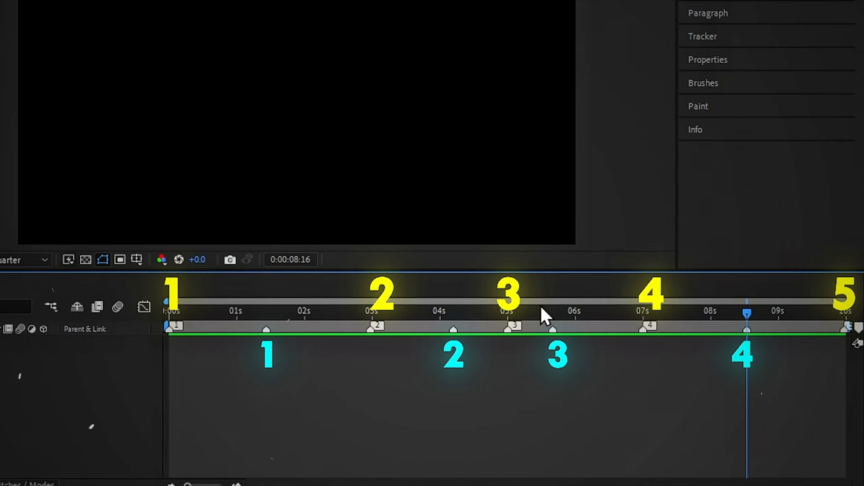
# - Add a1.png to a3.png and b1.png to b3.png to the janu 3 composition, starting at 0 seconds
pyautogui.press('Home')
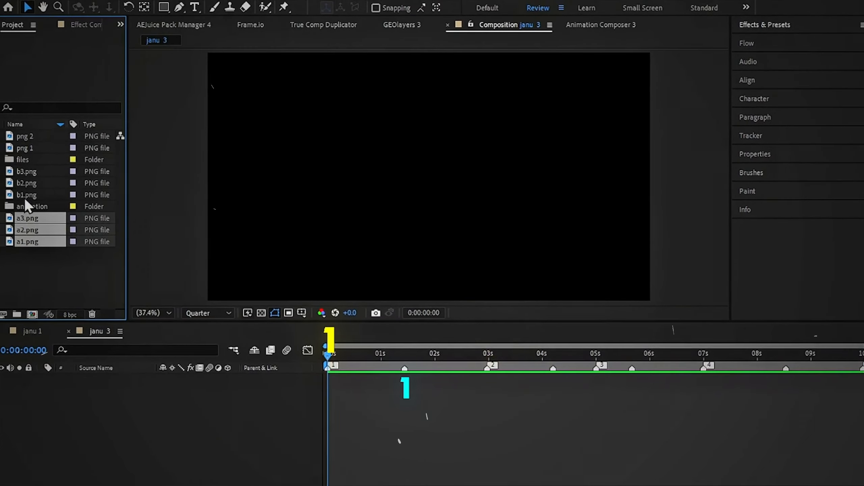
pyautogui.keyDown('ctrl'); pyautogui.click(26, 195); pyautogui.keyUp('ctrl')
pyautogui.keyDown('ctrl'); pyautogui.click(26, 180); pyautogui.keyUp('ctrl')
pyautogui.keyDown('ctrl'); pyautogui.click(28, 170); pyautogui.keyUp('ctrl')
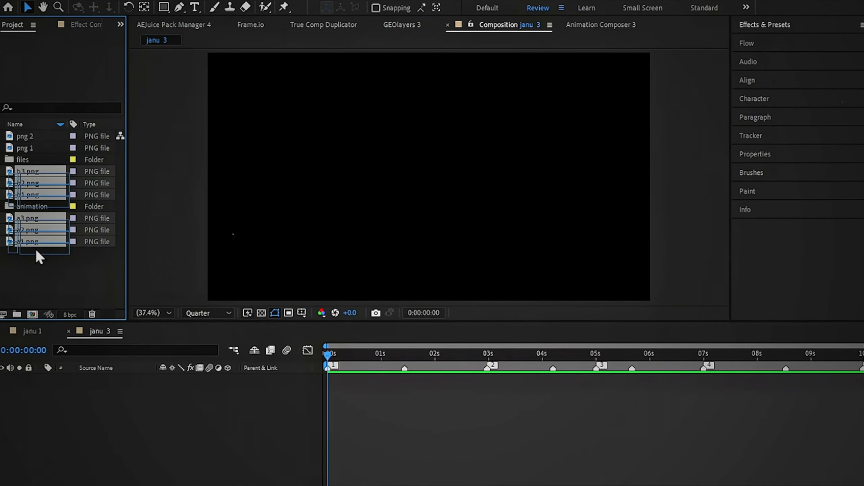
pyautogui.moveTo(35, 247); pyautogui.dragTo(143, 456)
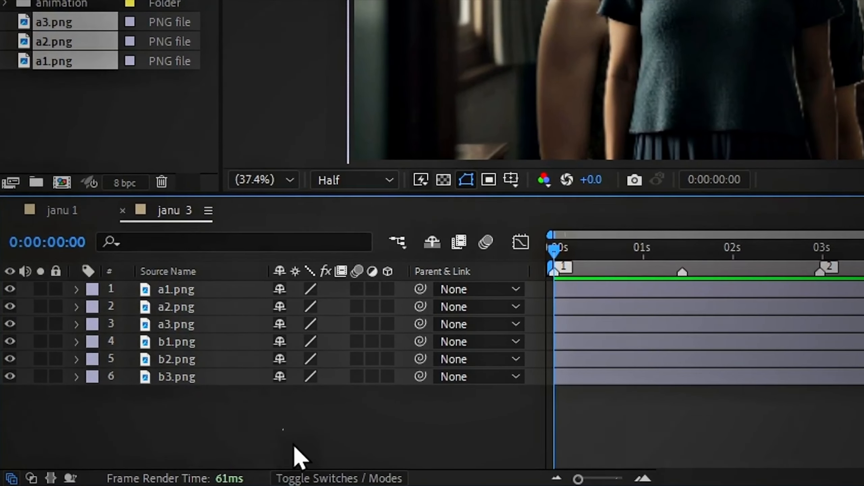
# - Make all six image layers 3D and create a new camera layer
pyautogui.moveTo(388, 293); pyautogui.dragTo(395, 400)
pyautogui.rightClick(276, 451)
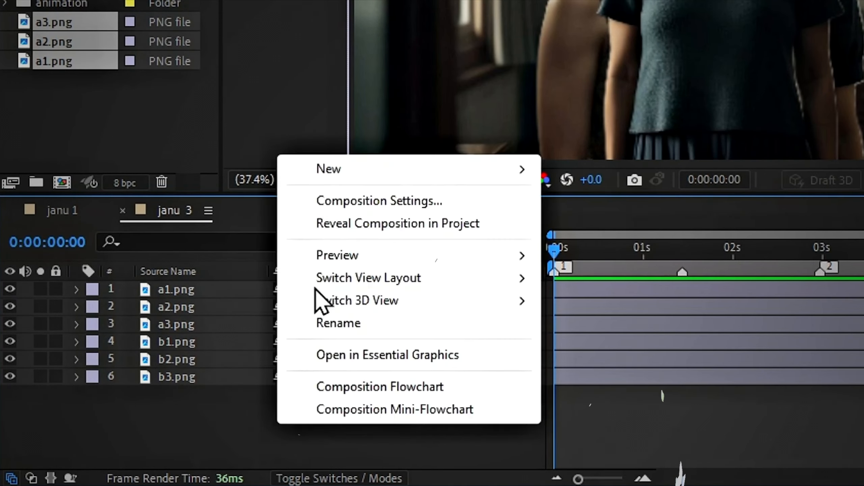
pyautogui.moveTo(328, 169)
pyautogui.click(620, 270)
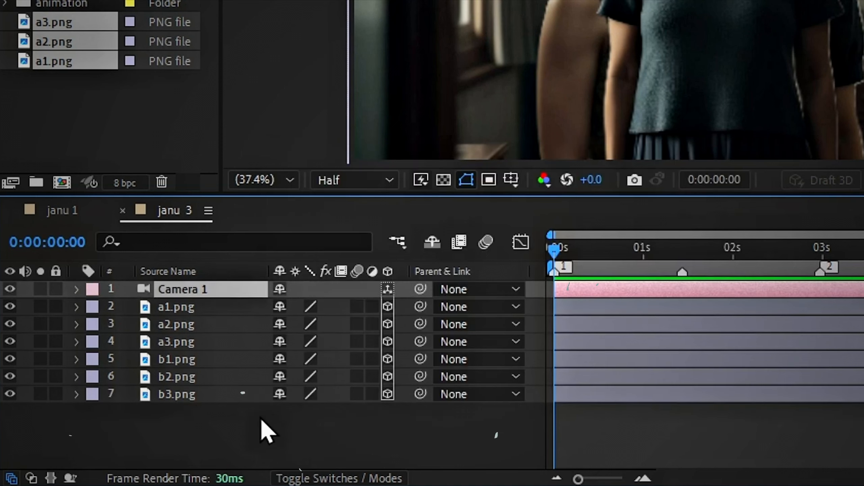
# - Create a null object and make it a 3D layer
pyautogui.rightClick(218, 448)
pyautogui.moveTo(299, 193)
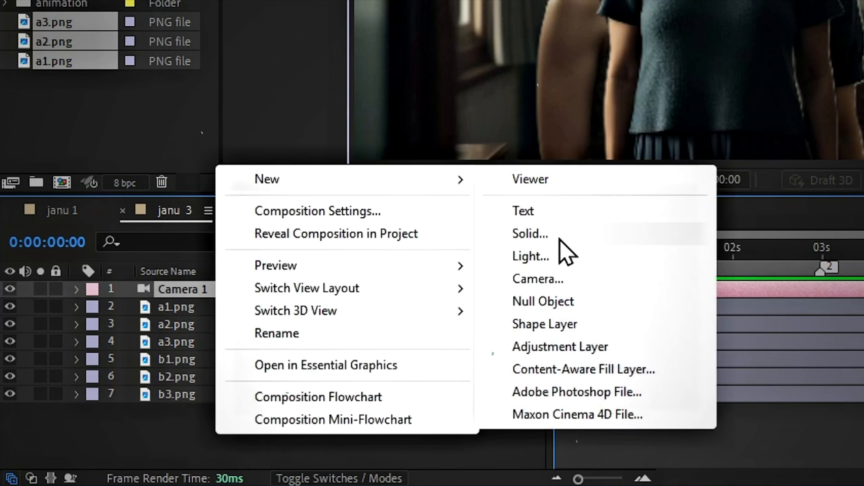
pyautogui.click(556, 306)
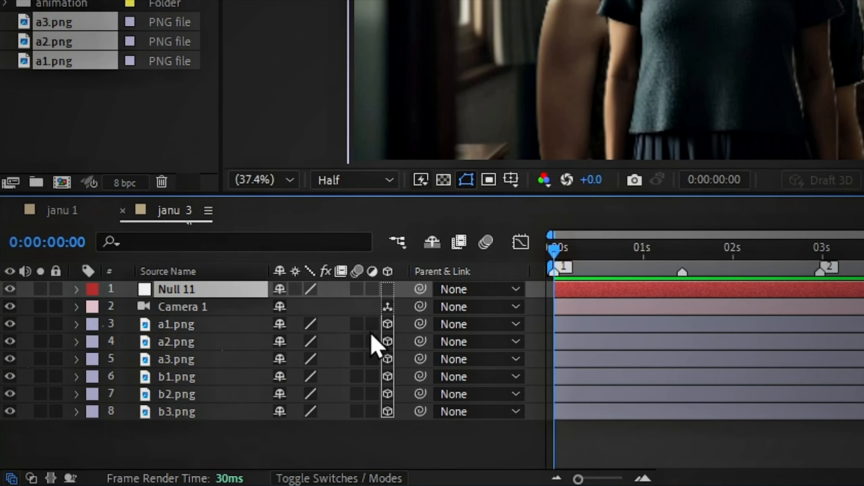
pyautogui.click(387, 289)
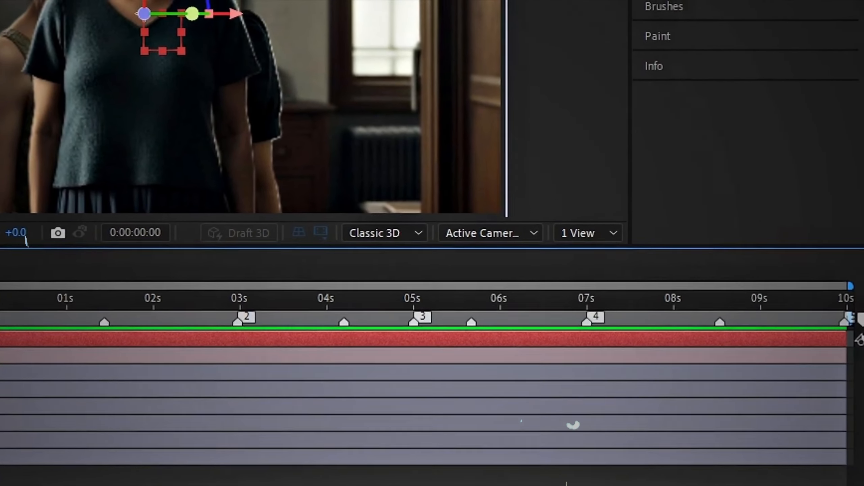
# - Switch the composition viewer to a 2 Views layout with the Top view magnified to 3.1%
pyautogui.click(574, 237)
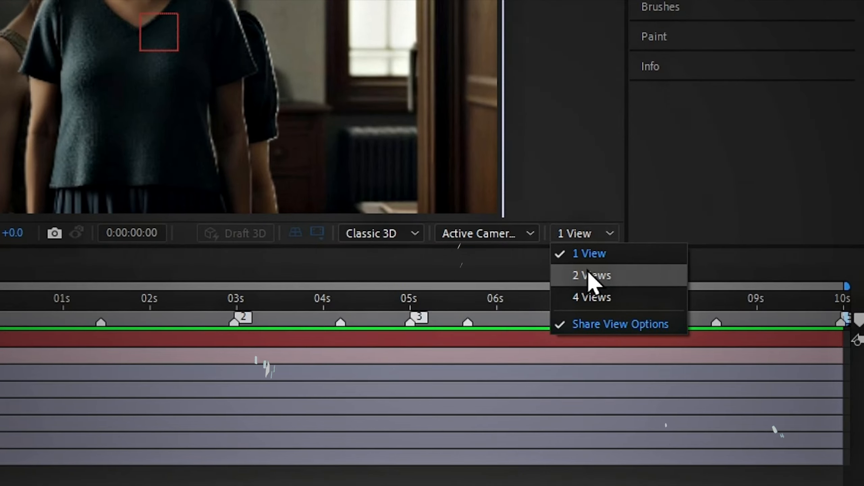
pyautogui.click(592, 277)
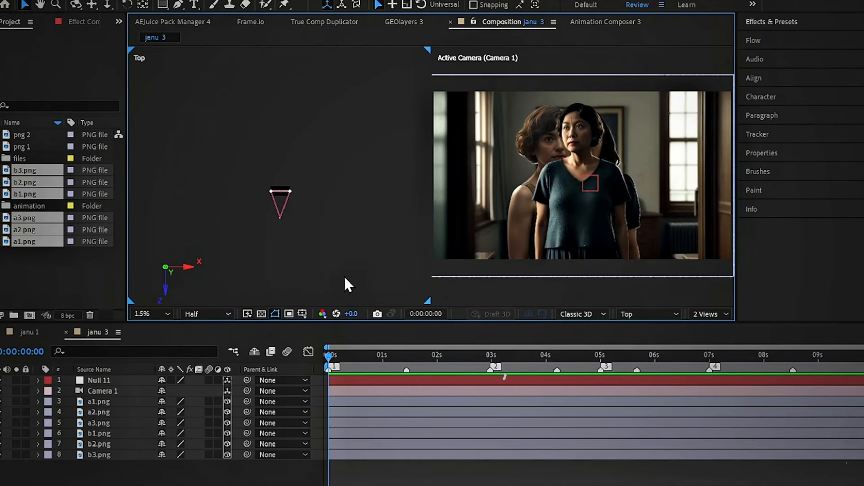
pyautogui.press('.')
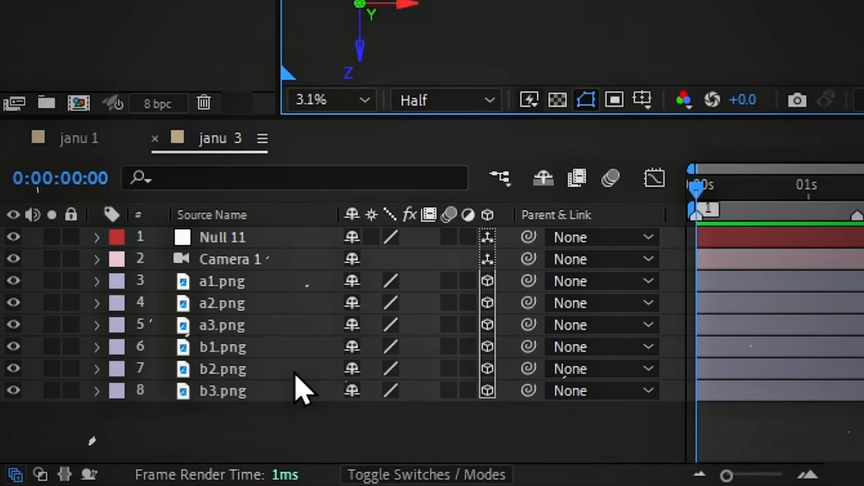
# - Select the a1.png and b1.png layers and move them along the X axis to the left of the camera in the Top view
pyautogui.click(226, 283)
pyautogui.keyDown('ctrl'); pyautogui.click(223, 346); pyautogui.keyUp('ctrl')
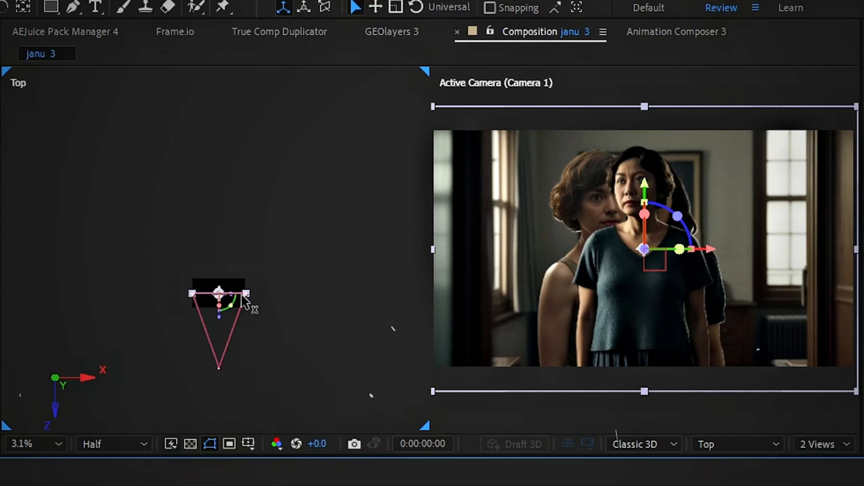
pyautogui.moveTo(251, 305); pyautogui.dragTo(140, 315)
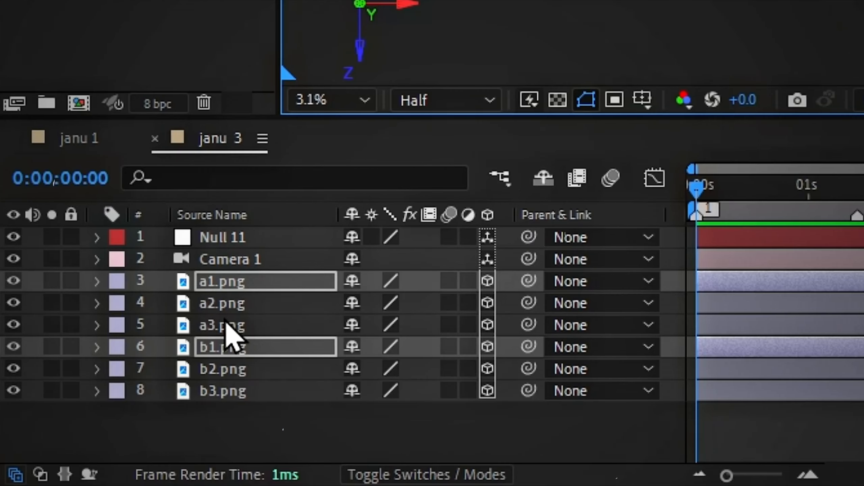
# - Select the a3.png and b3.png layers and move them along the X axis to the right of the camera in the Top view
pyautogui.click(226, 324)
pyautogui.keyDown('ctrl'); pyautogui.click(232, 374); pyautogui.keyUp('ctrl')
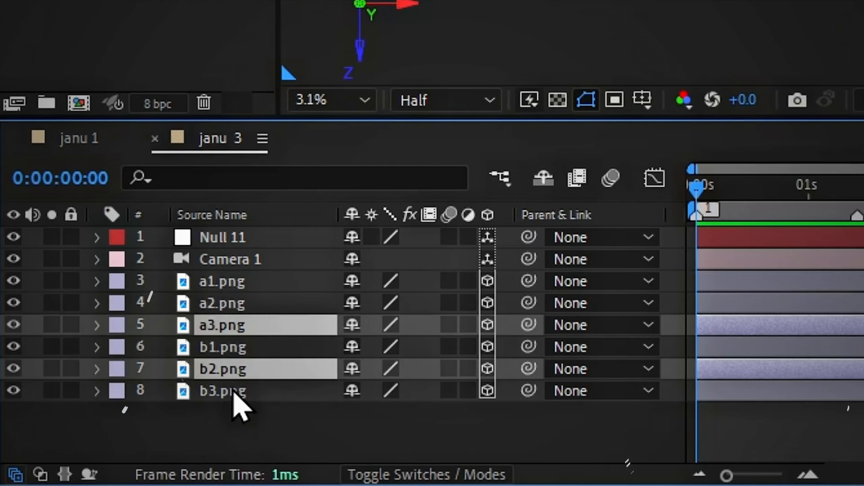
pyautogui.keyDown('ctrl'); pyautogui.click(233, 392); pyautogui.keyUp('ctrl')
pyautogui.keyDown('ctrl'); pyautogui.click(240, 371); pyautogui.keyUp('ctrl')
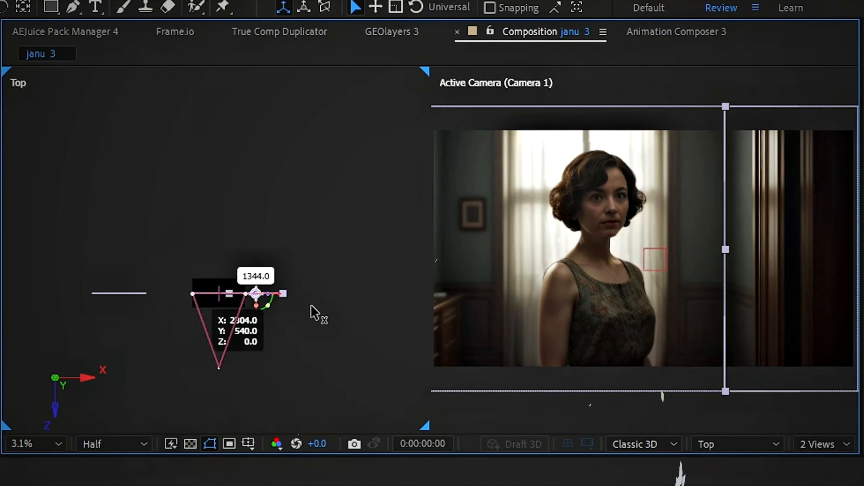
pyautogui.moveTo(310, 305); pyautogui.dragTo(344, 308)
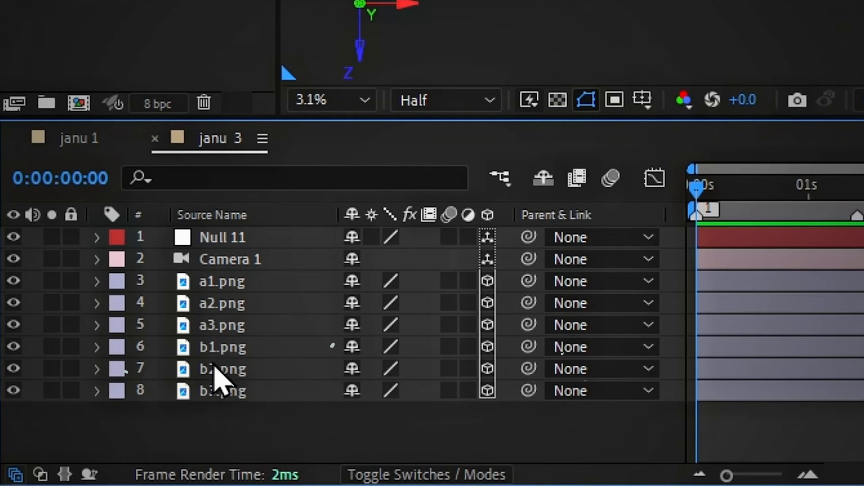
# - Select the b1.png, b2.png and b3.png layers and move them back along the Z axis, behind the subject layers in the Top view
pyautogui.click(218, 347)
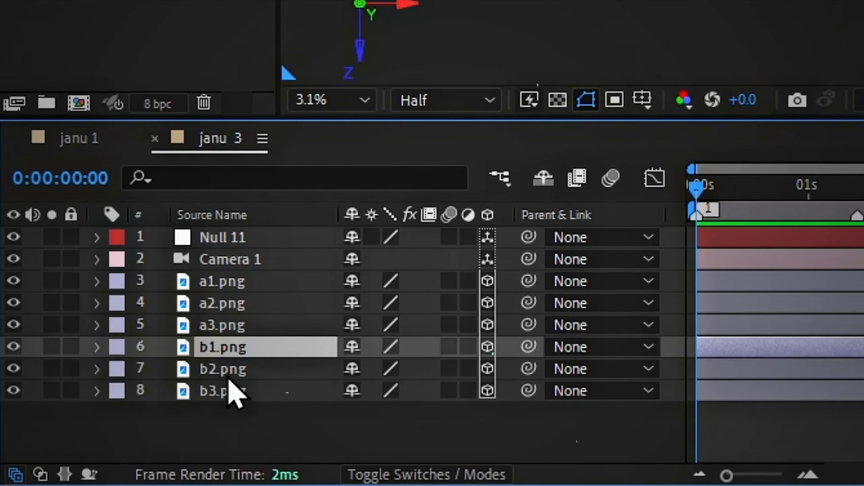
pyautogui.keyDown('ctrl'); pyautogui.click(228, 374); pyautogui.keyUp('ctrl')
pyautogui.keyDown('ctrl'); pyautogui.click(238, 388); pyautogui.keyUp('ctrl')
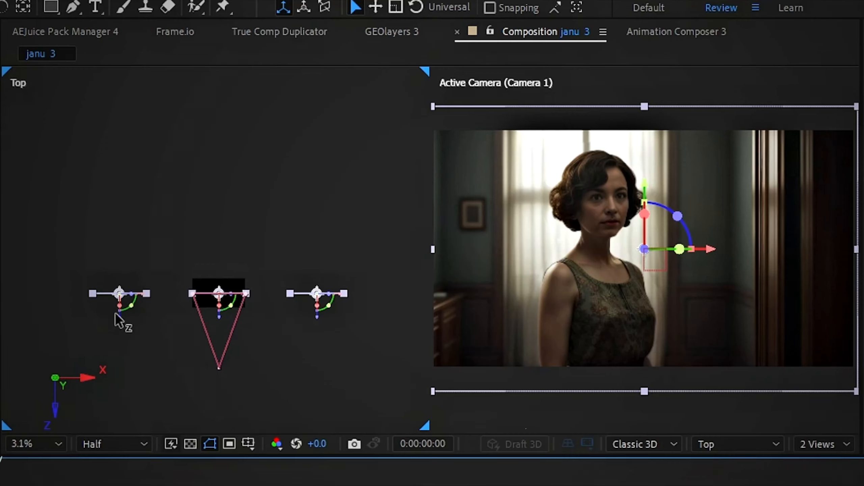
pyautogui.moveTo(115, 313); pyautogui.dragTo(119, 275)
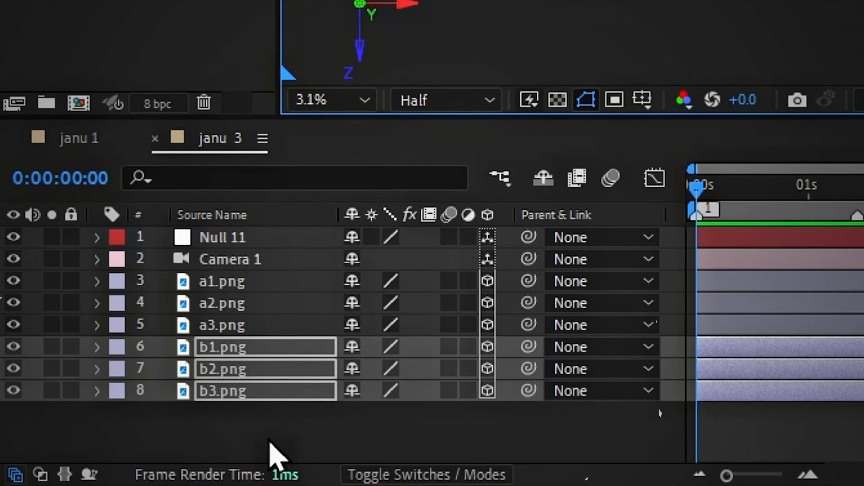
# - Scale up the three background layers together until they fill the camera frame, and deselect them
pyautogui.press('s')
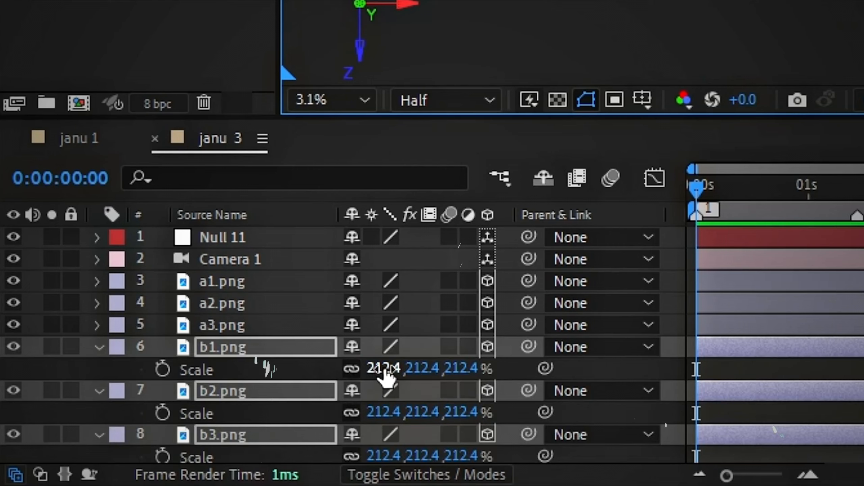
pyautogui.moveTo(401, 376); pyautogui.dragTo(422, 354)
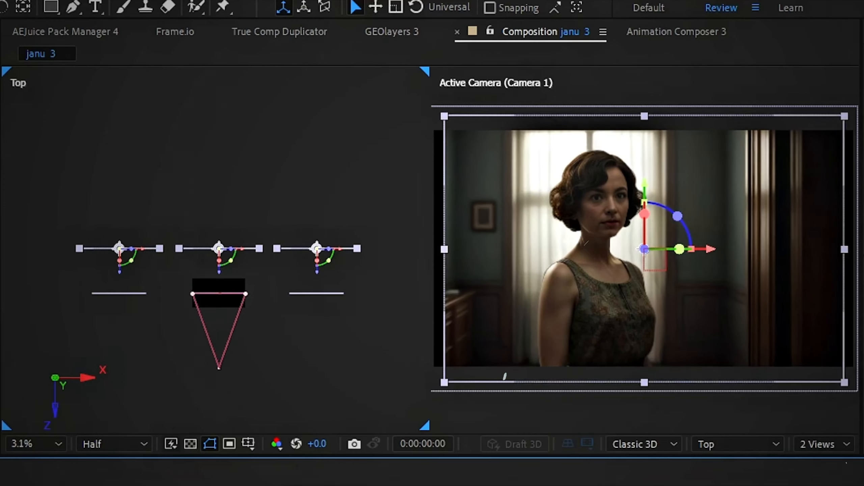
pyautogui.press('F2')
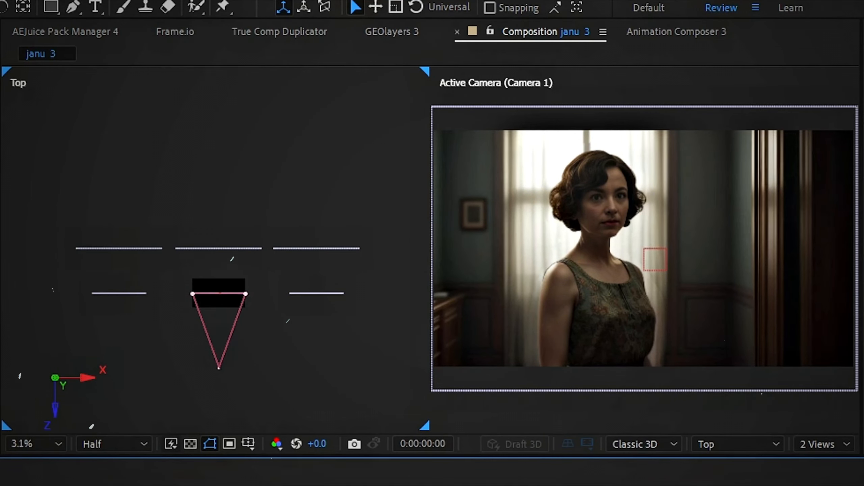
# - Move Camera 1 in front of the a1.png and b1.png layers and keyframe its Point of Interest and Position at 0:00:01:13
pyautogui.moveTo(245, 366); pyautogui.dragTo(146, 400)
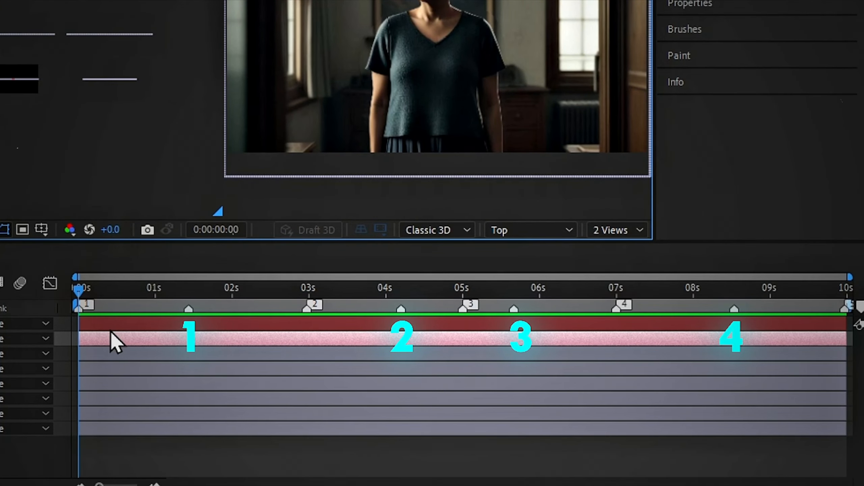
pyautogui.moveTo(97, 296); pyautogui.dragTo(144, 317)
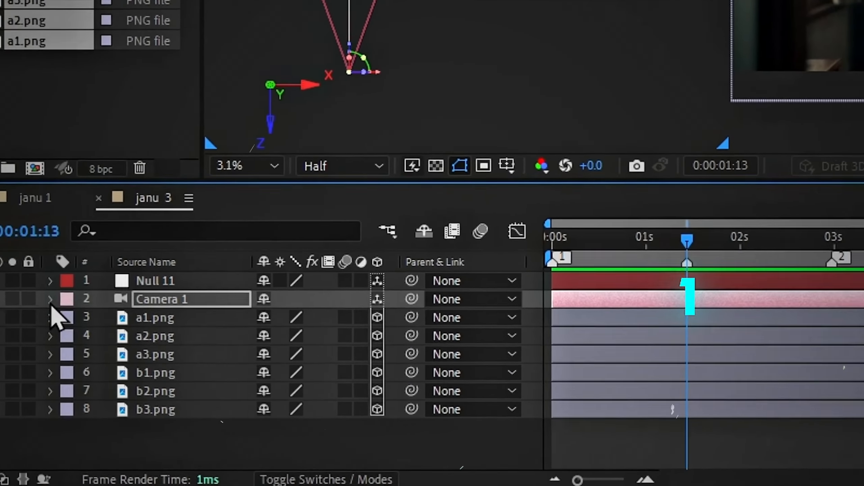
pyautogui.click(51, 300)
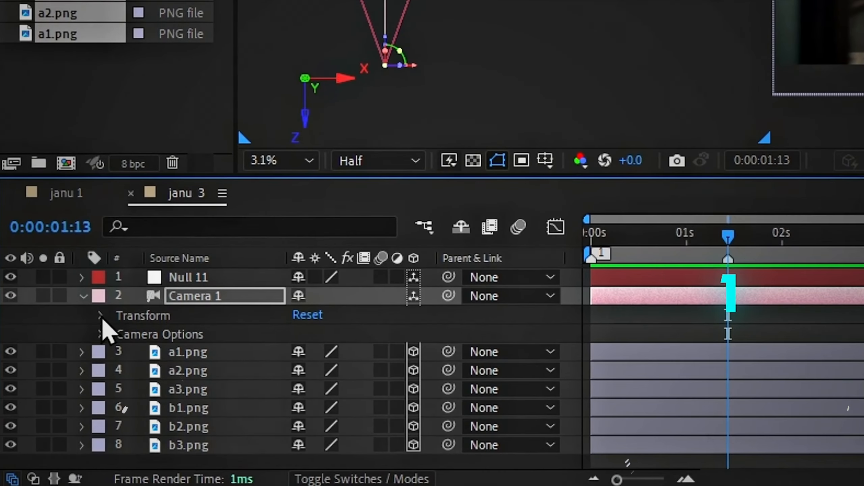
pyautogui.click(102, 316)
pyautogui.click(138, 353)
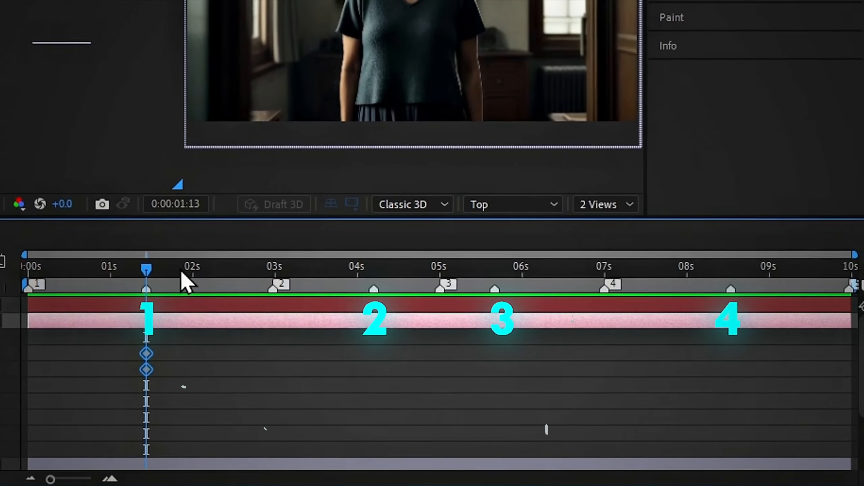
# - Move the camera along X to the middle portrait at 0:00:04:06, and add Point of Interest and Position keyframes at 0:00:05:20
pyautogui.moveTo(181, 270); pyautogui.dragTo(355, 369)
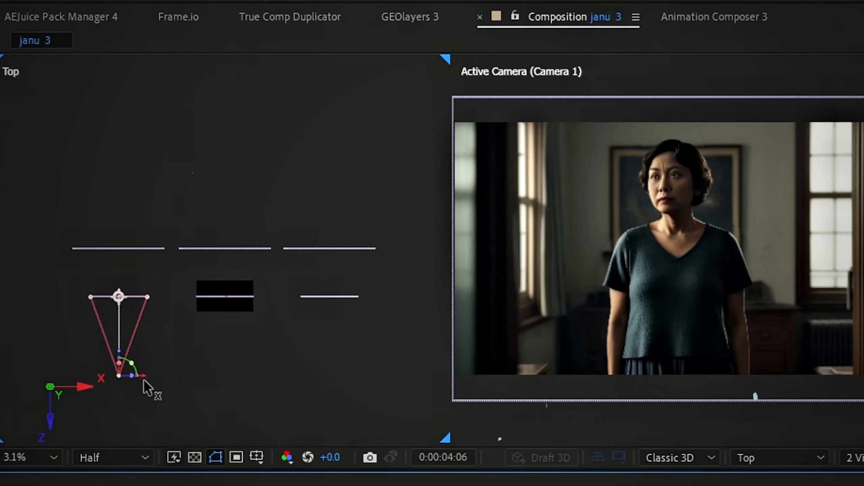
pyautogui.moveTo(143, 380); pyautogui.dragTo(253, 399)
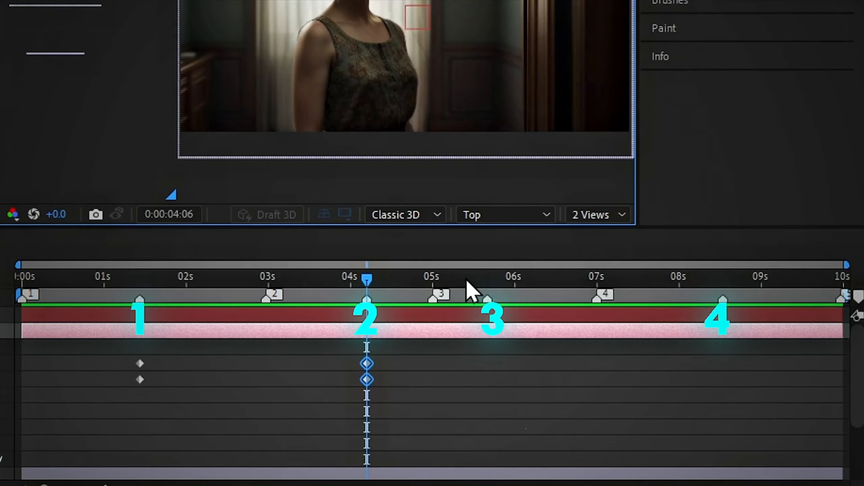
pyautogui.moveTo(472, 290); pyautogui.dragTo(494, 333)
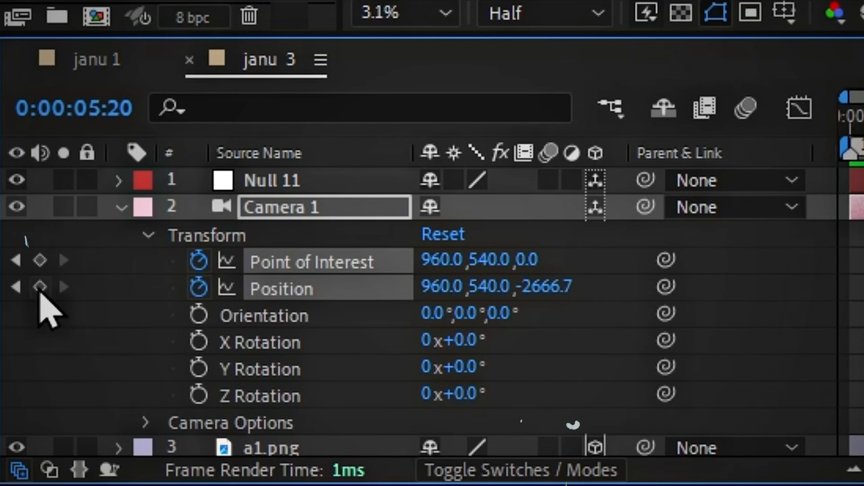
pyautogui.click(39, 256)
pyautogui.click(39, 285)
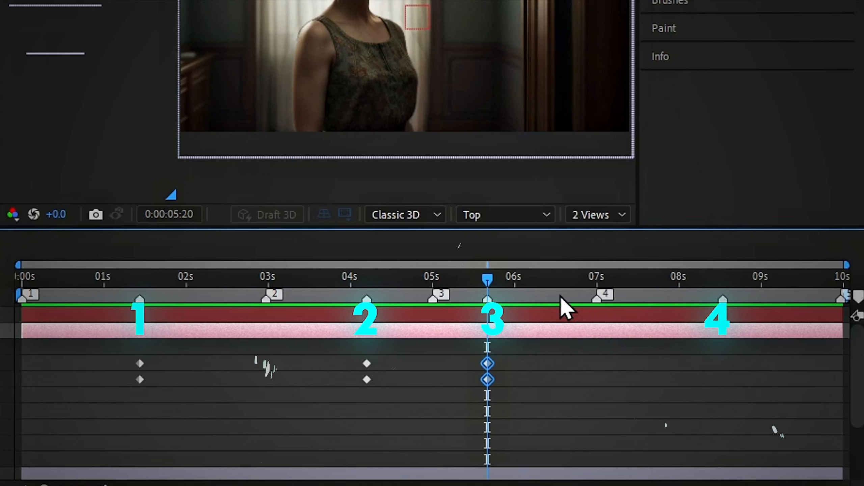
# - At 0:00:08:16, move the camera along X to 4512 in front of the third portrait, and parent Camera 1 to Null 11
pyautogui.moveTo(560, 296); pyautogui.dragTo(718, 386)
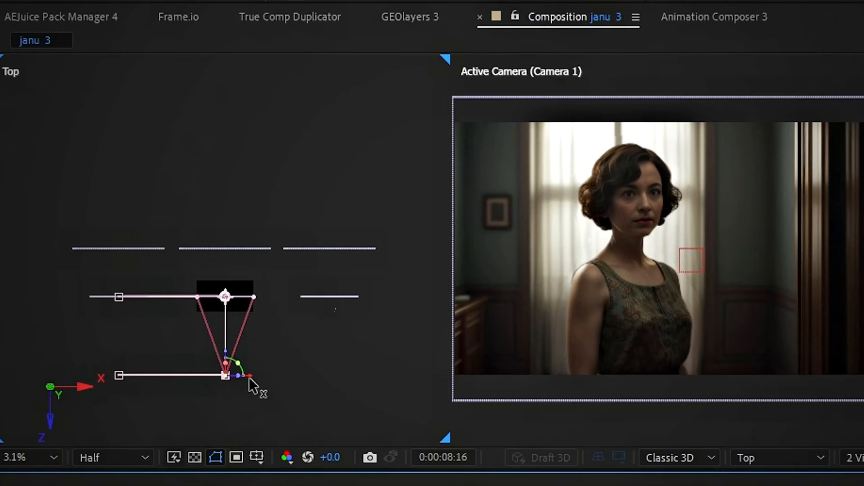
pyautogui.moveTo(250, 376); pyautogui.dragTo(368, 434)
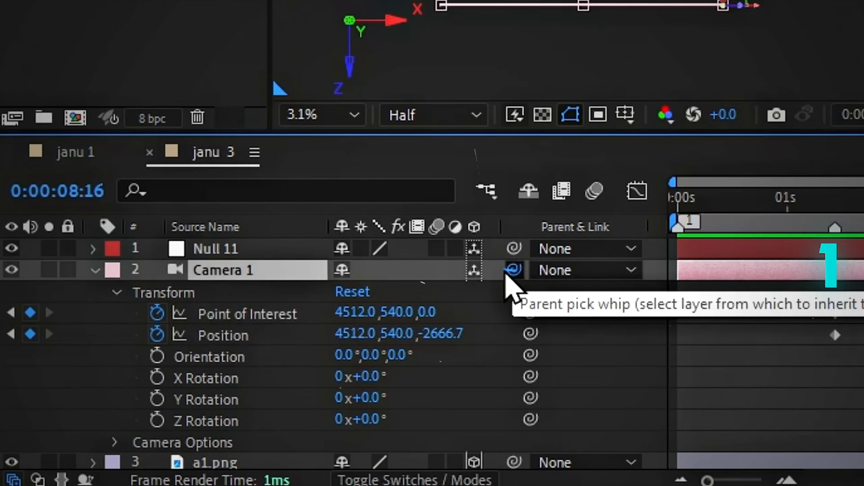
pyautogui.moveTo(506, 275); pyautogui.dragTo(235, 248)
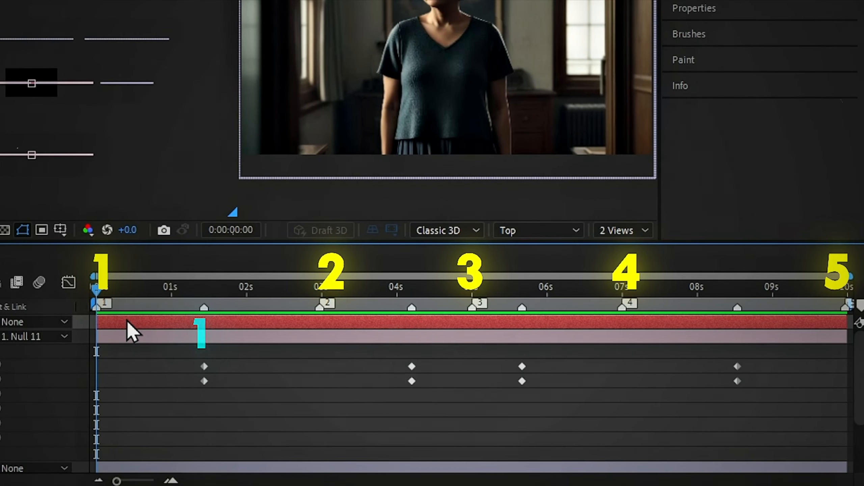
# - Show Null 11's Position property and set a keyframe for it at 0:00:02:29
pyautogui.click(97, 336)
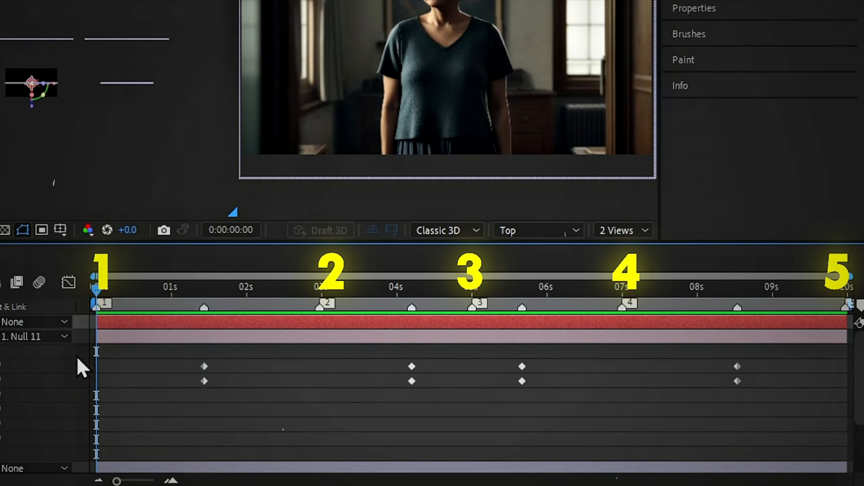
pyautogui.press('p')
pyautogui.moveTo(46, 374); pyautogui.dragTo(319, 370)
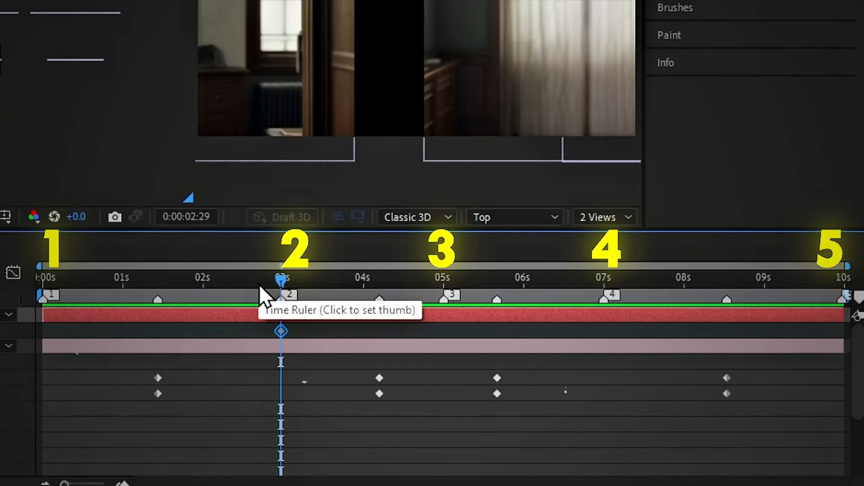
# - At 0:00:00:00, increase Null 11's Z position until the camera is pushed in close on the first portrait
pyautogui.moveTo(260, 285); pyautogui.dragTo(2, 343)
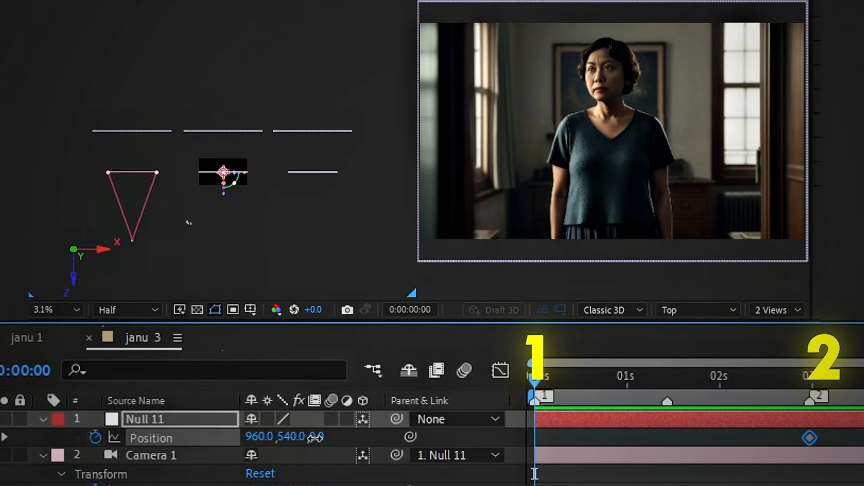
pyautogui.moveTo(315, 437); pyautogui.dragTo(581, 442)
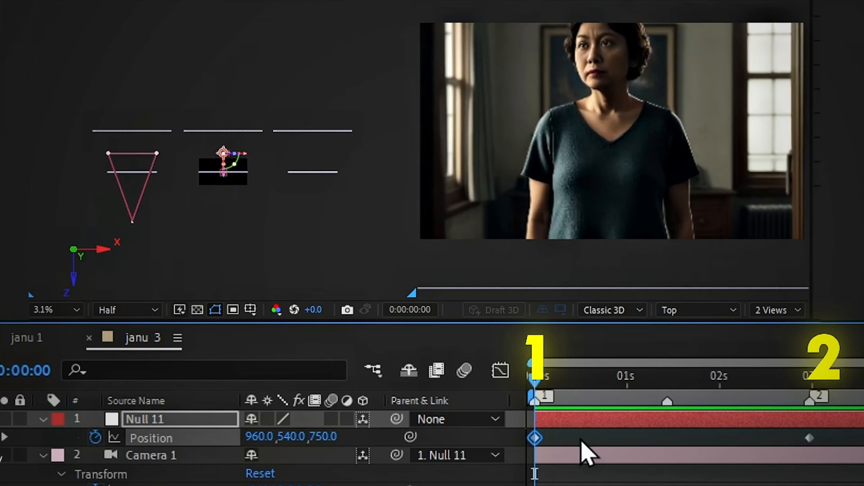
pyautogui.moveTo(320, 444); pyautogui.dragTo(493, 443)
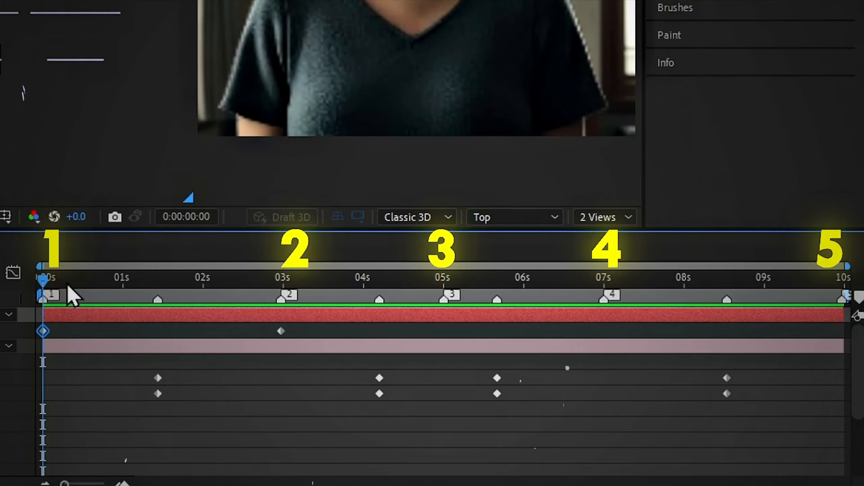
# - At 0:00:05:00, increase Null 11's Z position to push the camera in on the middle portrait
pyautogui.press('space')
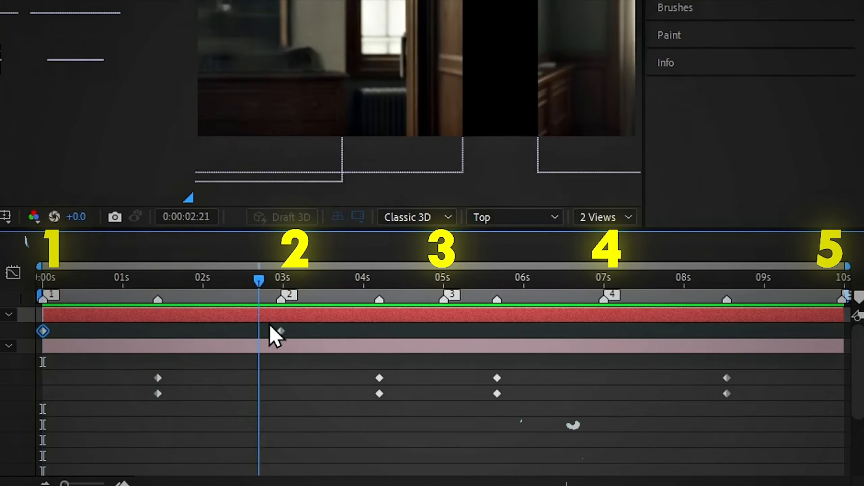
pyautogui.moveTo(343, 317); pyautogui.dragTo(446, 315)
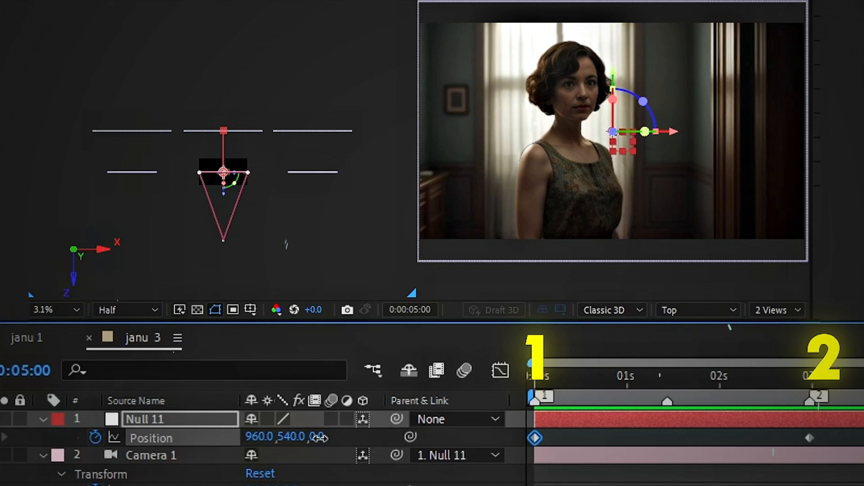
pyautogui.moveTo(319, 438); pyautogui.dragTo(646, 439)
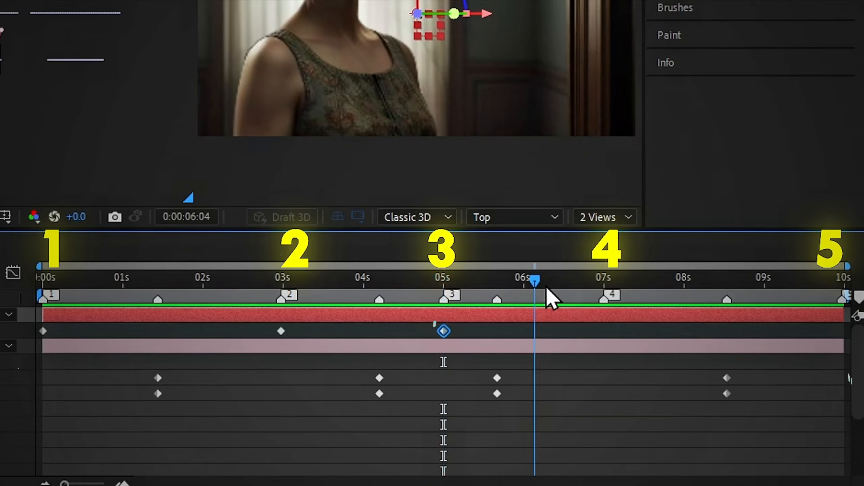
# - Copy Null 11's 0:00:02:29 Position keyframe to 0:00:07:00, and increase its Z position at 0:00:09:29 to push in on the third portrait
pyautogui.moveTo(546, 287); pyautogui.dragTo(600, 322)
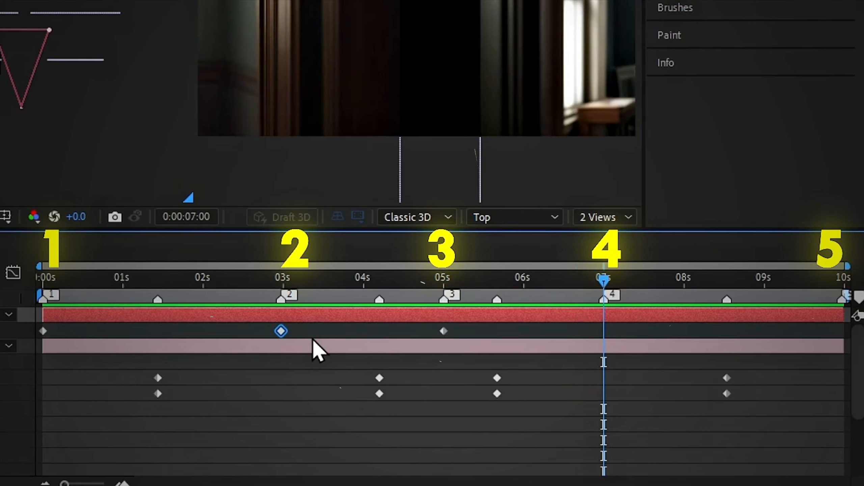
pyautogui.hotkey('ctrl', 'v')
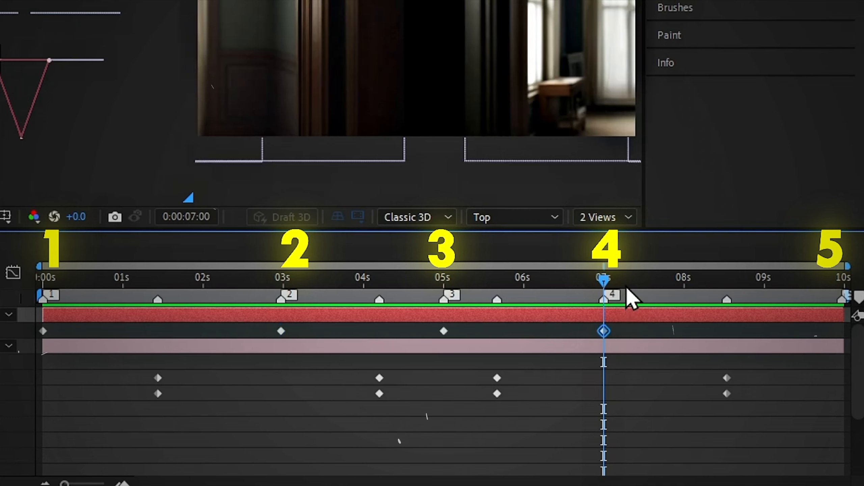
pyautogui.press('space')
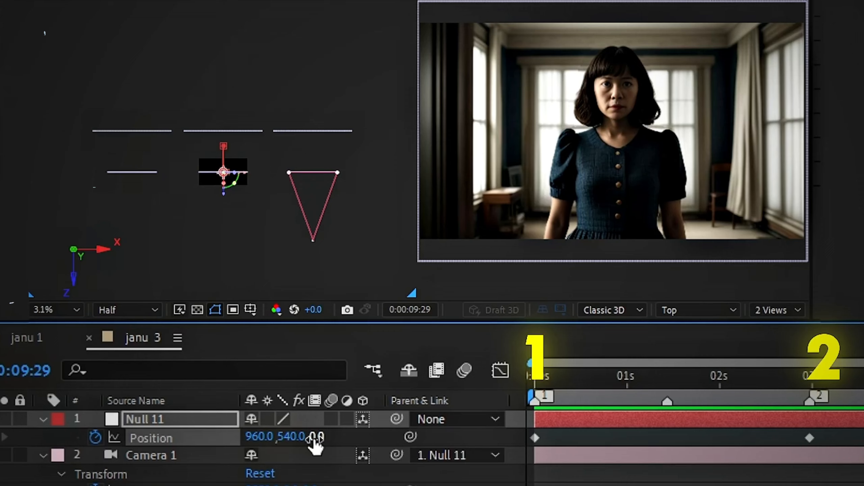
pyautogui.moveTo(315, 440); pyautogui.dragTo(434, 437)
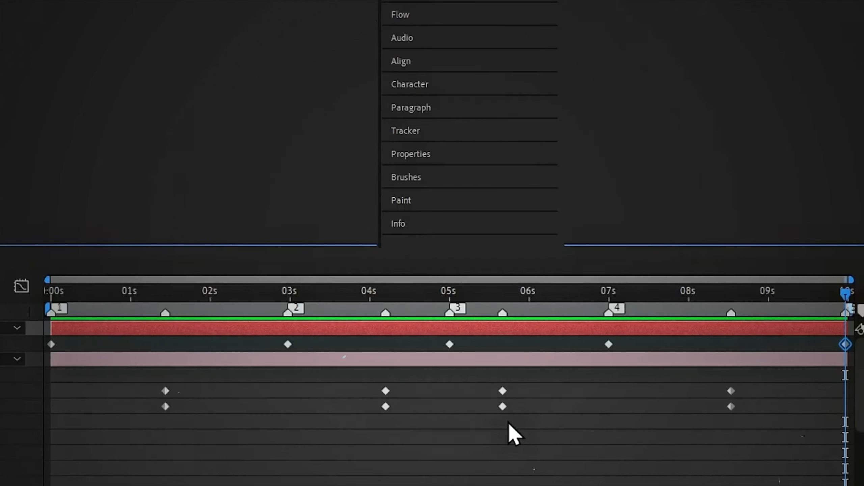
# - Apply the Flow easing curve 0.66, 0.01, 0.33, 0.99 to all Camera 1 keyframes and to the null's three middle Position keyframes
pyautogui.press('space')
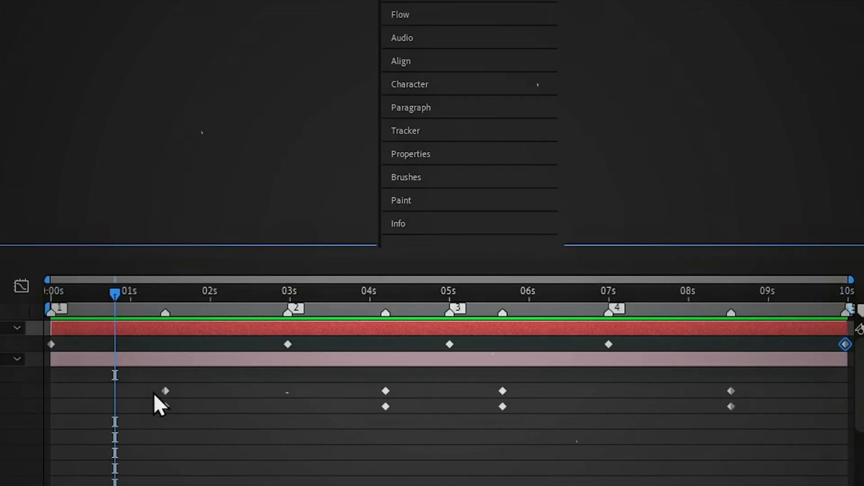
pyautogui.moveTo(148, 383); pyautogui.dragTo(768, 439)
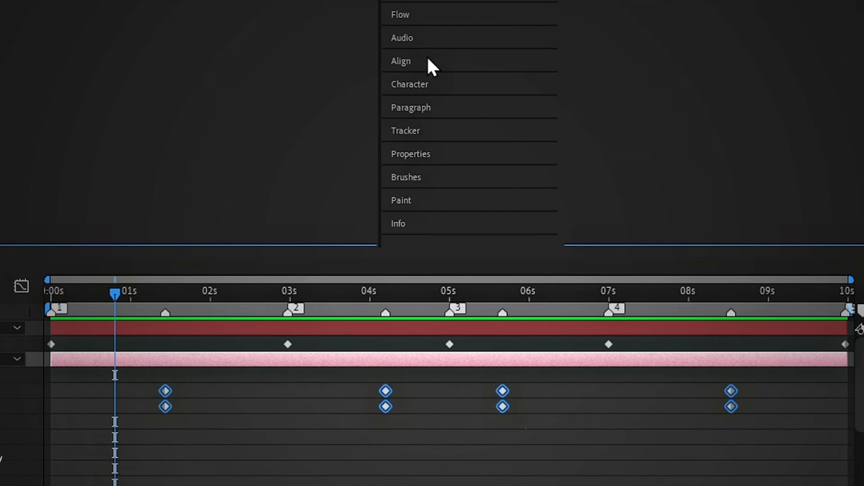
pyautogui.click(430, 19)
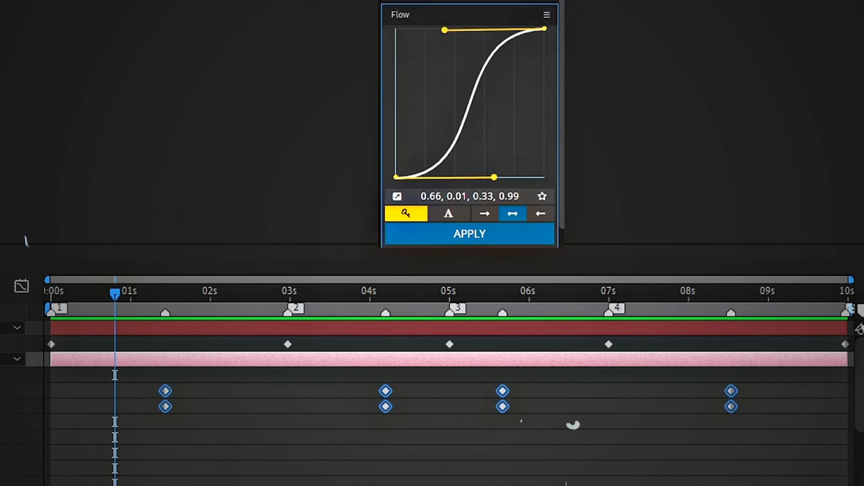
pyautogui.click(468, 234)
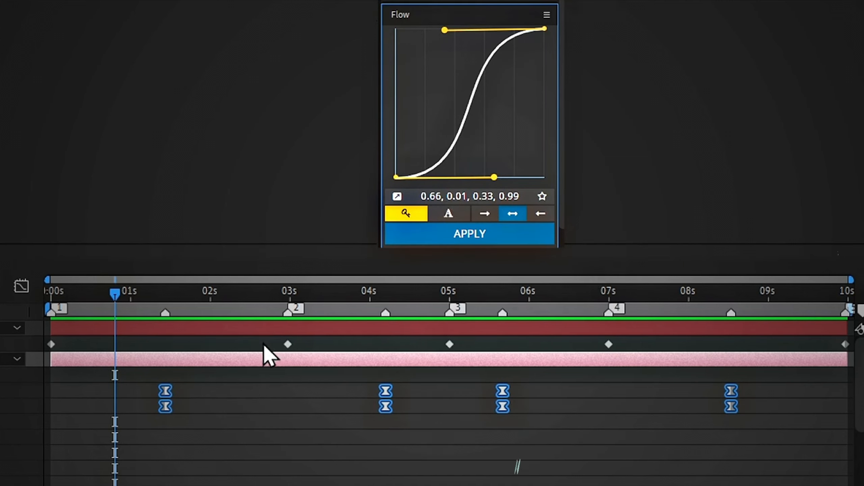
pyautogui.moveTo(263, 344); pyautogui.dragTo(619, 355)
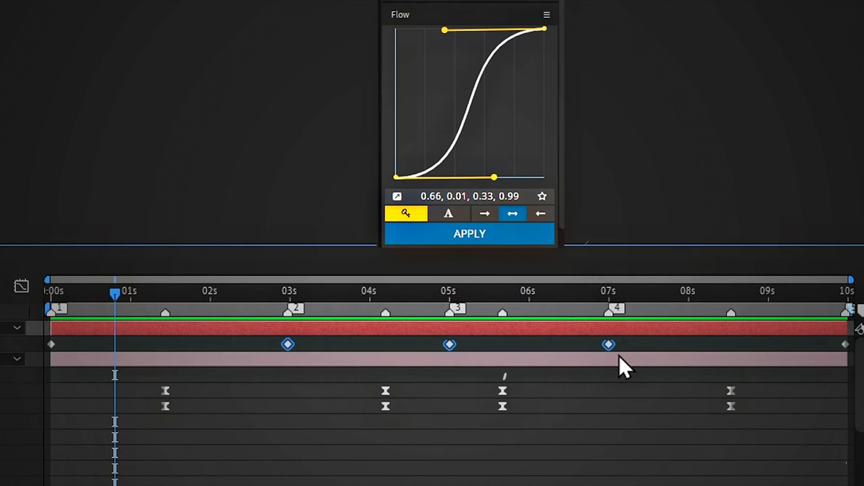
pyautogui.click(469, 238)
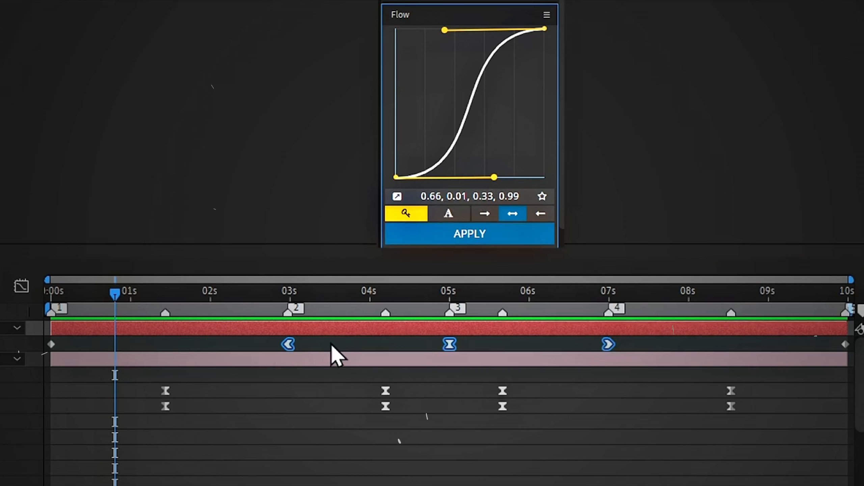
# - Apply the Flow easing curve 0.00, 0.82, 0.33, 0.99 to Null 11's first two Position keyframes
pyautogui.moveTo(331, 345); pyautogui.dragTo(10, 355)
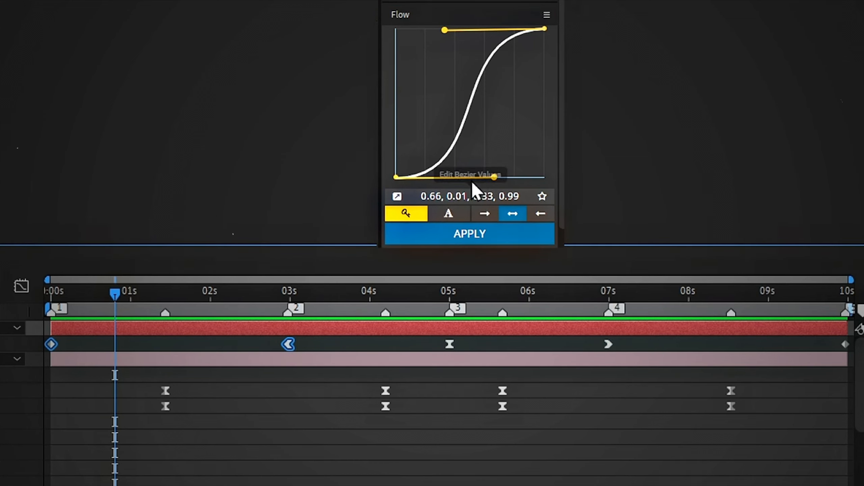
pyautogui.moveTo(493, 180); pyautogui.dragTo(396, 57)
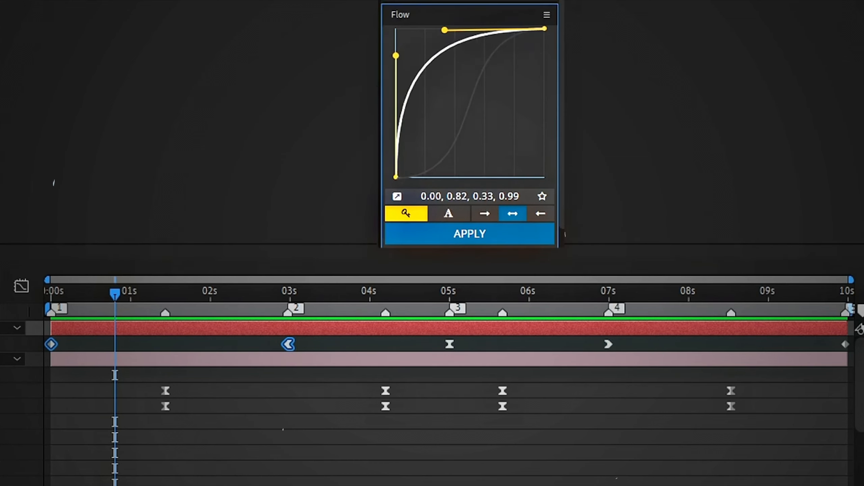
pyautogui.click(453, 240)
# - Apply the Flow easing curve 0.90, 0.03, 0.98, 0.53 to Null 11's last two Position keyframes
pyautogui.moveTo(575, 345); pyautogui.dragTo(851, 321)
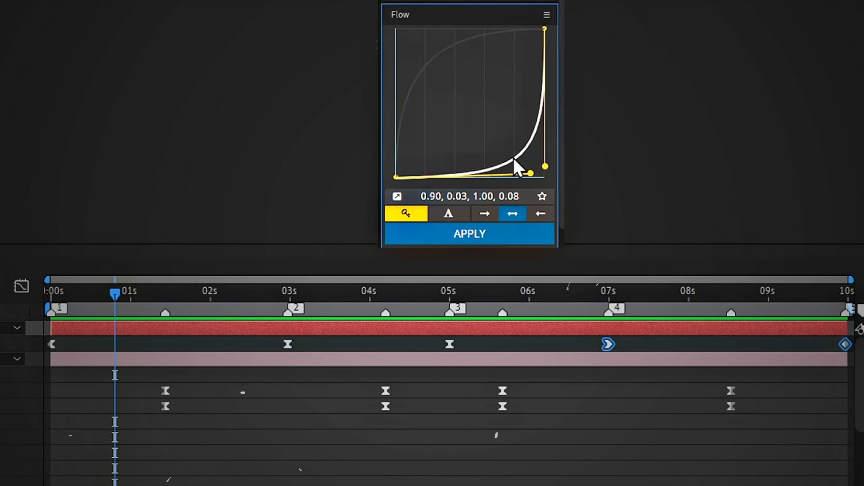
pyautogui.moveTo(544, 171); pyautogui.dragTo(544, 98)
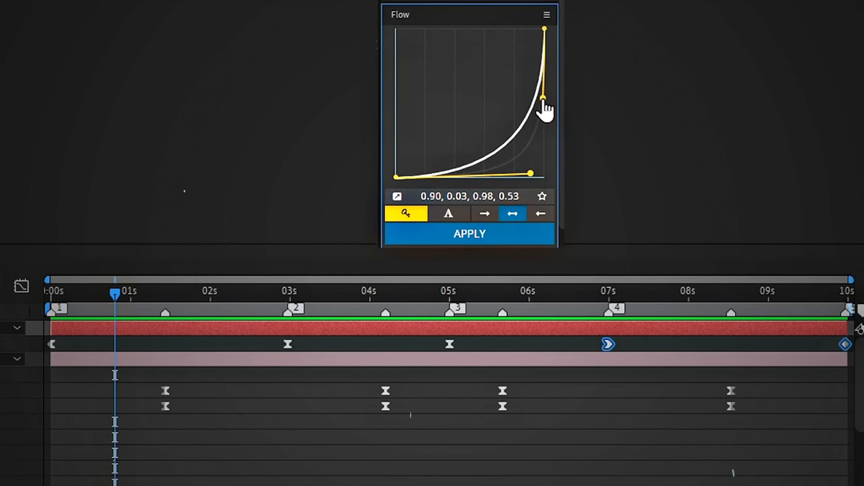
pyautogui.click(505, 238)
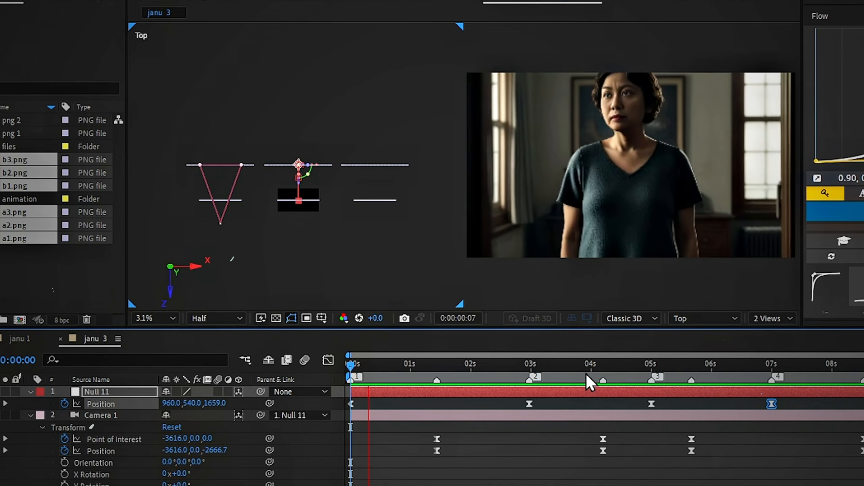
# - Preview the eased camera and null animation across the three portraits
pyautogui.moveTo(579, 368); pyautogui.dragTo(648, 440)
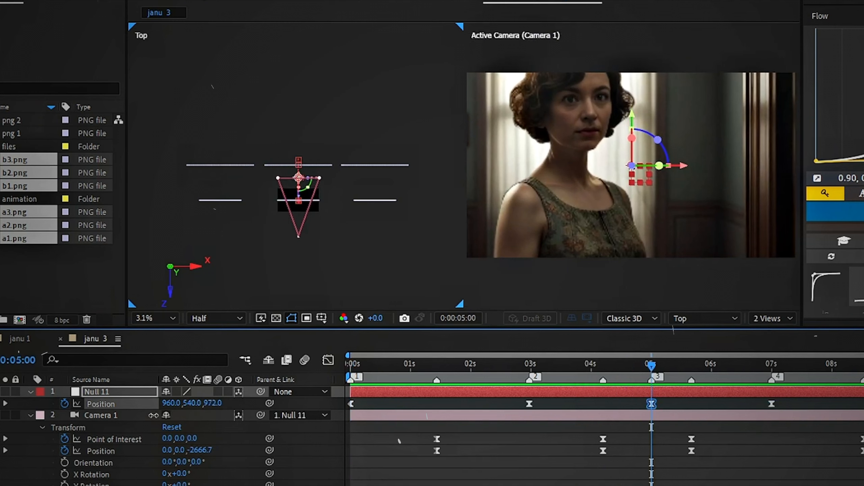
pyautogui.moveTo(154, 416); pyautogui.dragTo(2, 418)
pyautogui.press('space')
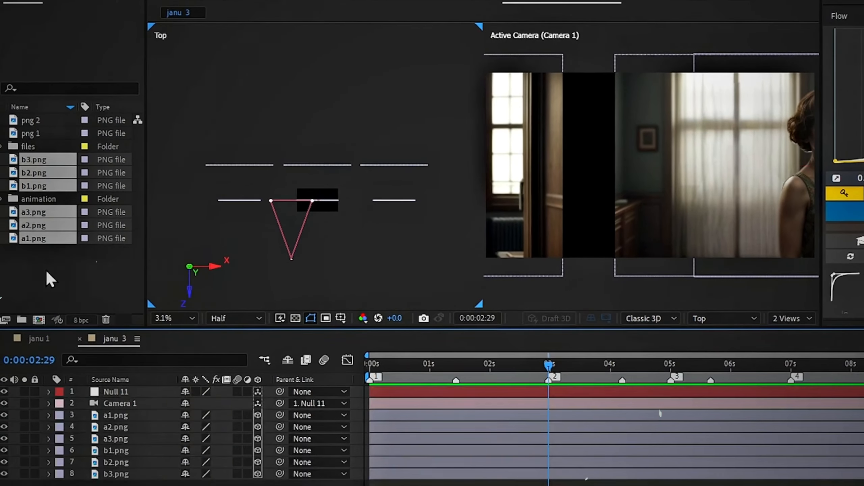
# - Add the png 1 and png 2 cabinet images to the janu 3 composition above the portrait layers as 3D layers
pyautogui.click(33, 281)
pyautogui.click(28, 137)
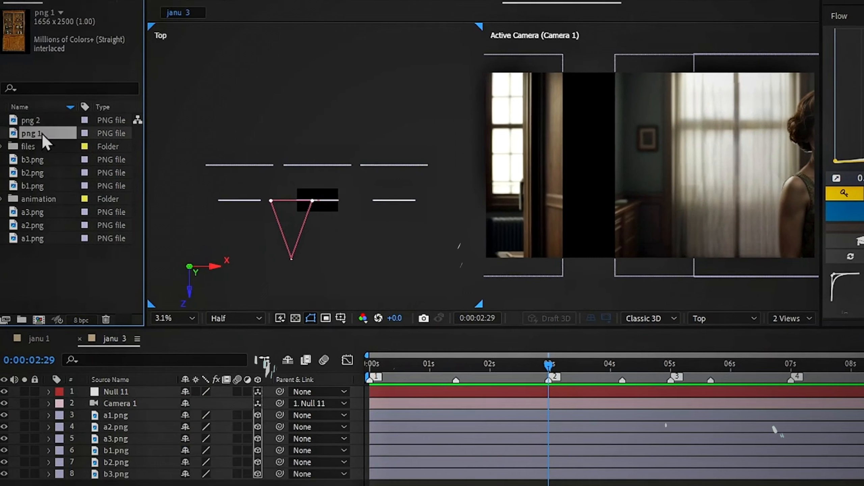
pyautogui.keyDown('ctrl'); pyautogui.click(38, 121); pyautogui.keyUp('ctrl')
pyautogui.moveTo(84, 324); pyautogui.dragTo(109, 412)
pyautogui.click(257, 427)
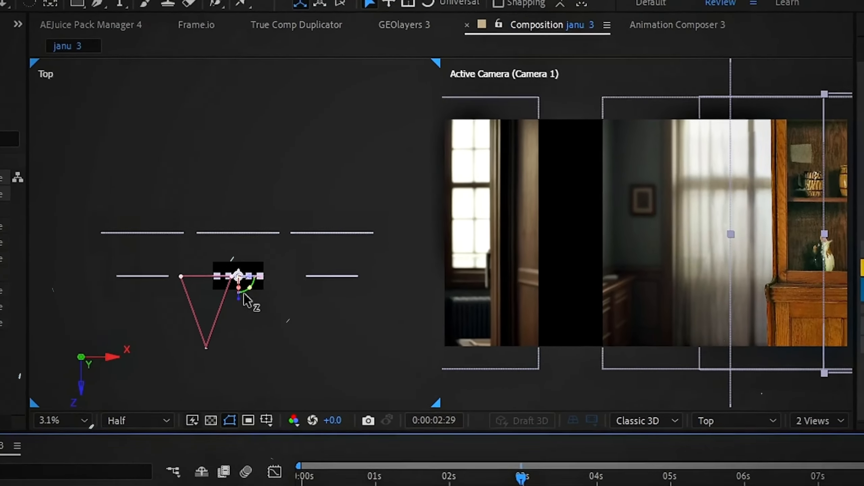
# - Move both cabinet layers back in Z so they sit between the portrait cutouts and the backgrounds
pyautogui.moveTo(321, 216); pyautogui.dragTo(324, 202)
pyautogui.moveTo(232, 299); pyautogui.dragTo(236, 299)
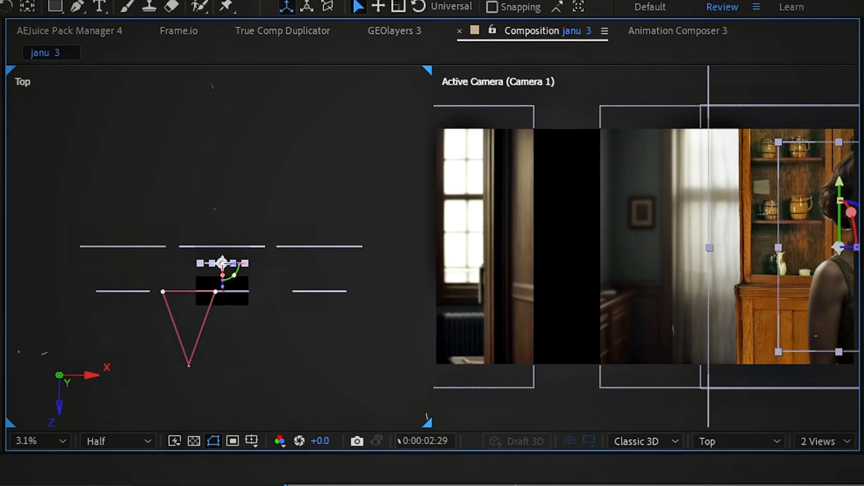
pyautogui.click(238, 482)
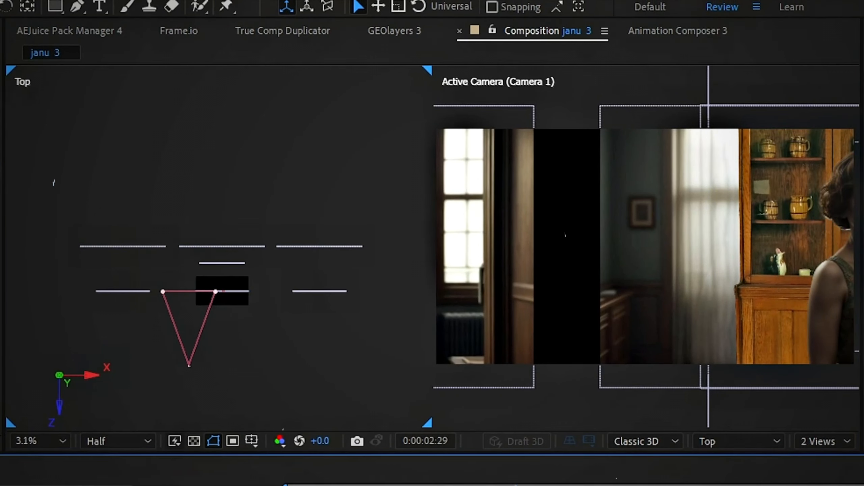
# - Move the png 1 cabinet along X over the gap between the first and second backgrounds and enlarge it to cover the gap
pyautogui.click(730, 309)
pyautogui.moveTo(830, 270); pyautogui.dragTo(548, 255)
pyautogui.moveTo(718, 236); pyautogui.dragTo(677, 249)
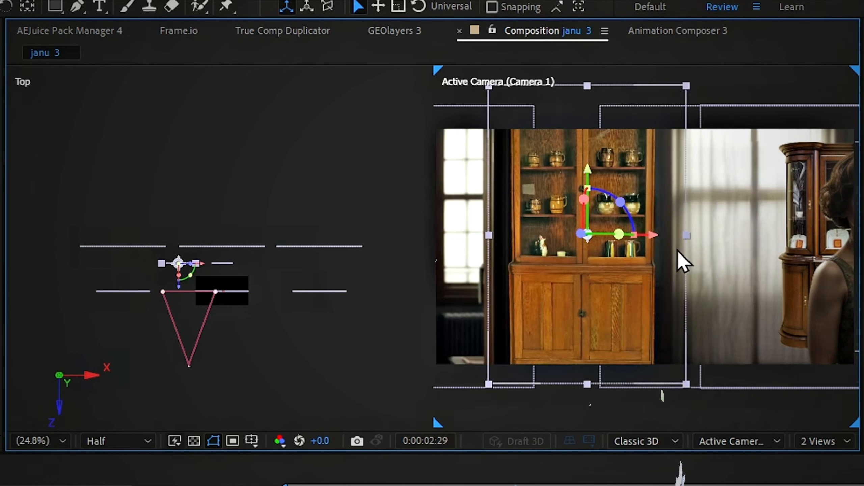
pyautogui.moveTo(601, 286); pyautogui.dragTo(583, 293)
pyautogui.moveTo(657, 243); pyautogui.dragTo(669, 251)
pyautogui.moveTo(516, 485); pyautogui.dragTo(458, 485)
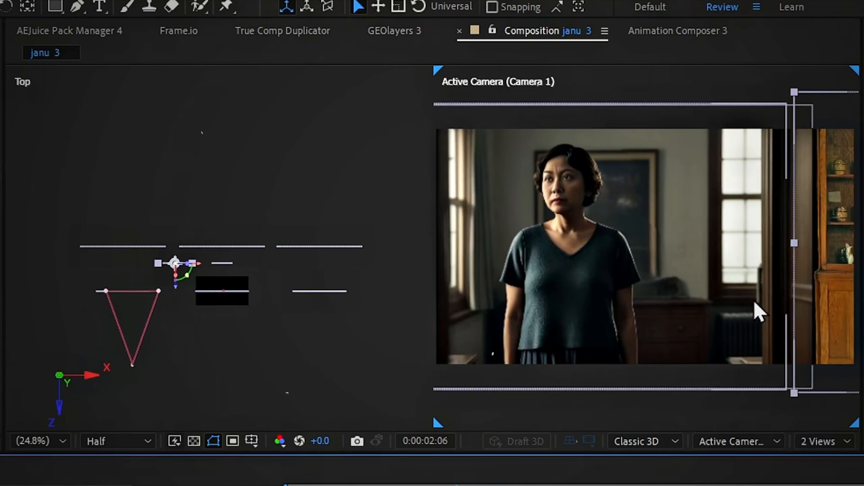
pyautogui.moveTo(793, 247); pyautogui.dragTo(778, 279)
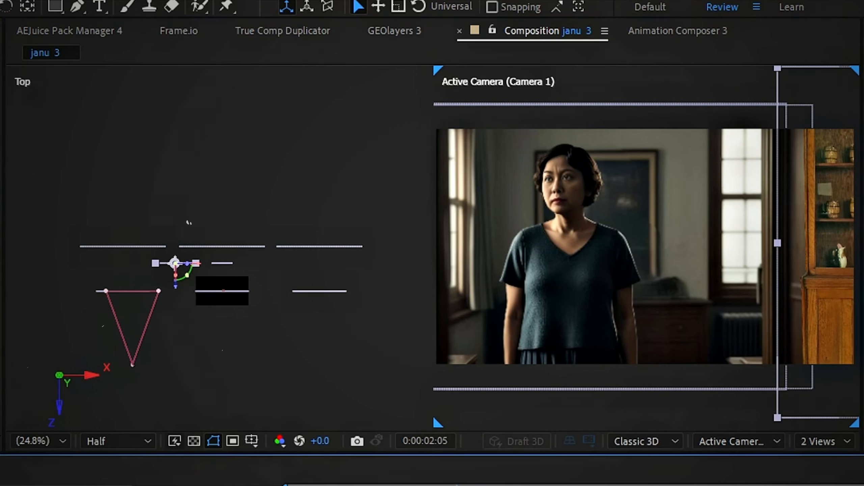
# - Move the png 2 cabinet along X over the gap between the second and third backgrounds and enlarge it
pyautogui.press('space')
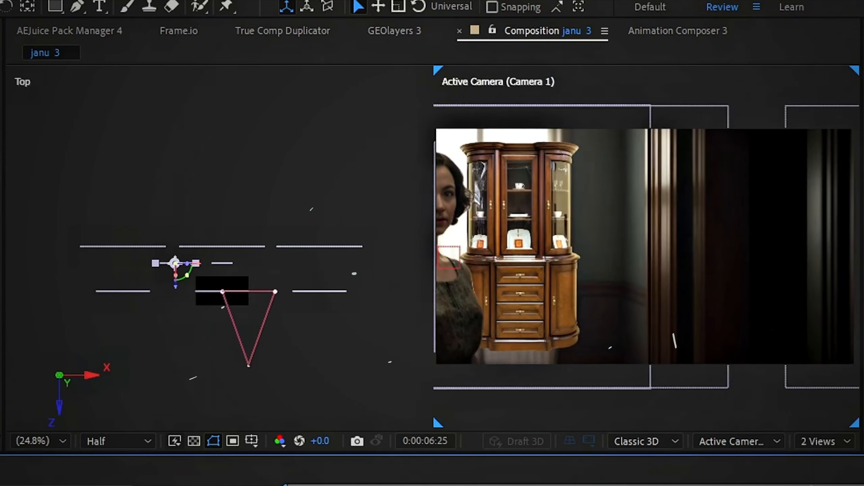
pyautogui.click(222, 263)
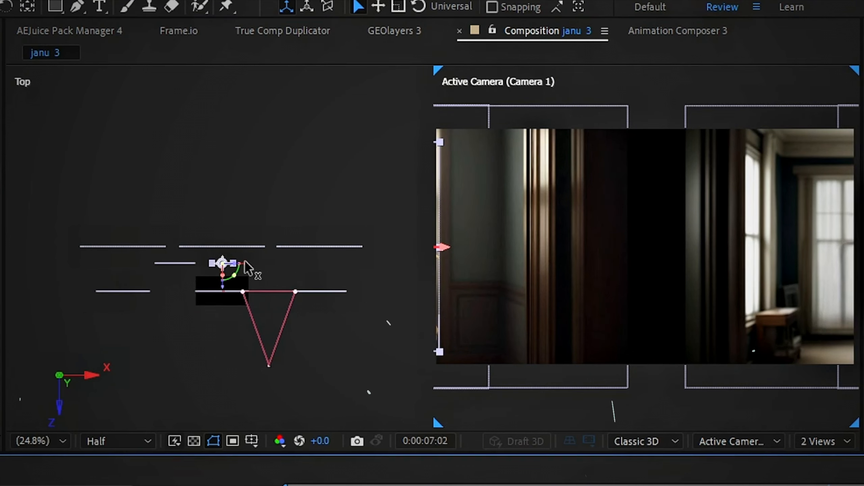
pyautogui.moveTo(245, 262); pyautogui.dragTo(297, 286)
pyautogui.moveTo(719, 353)
pyautogui.mouseDown()
pyautogui.moveTo(732, 358)
pyautogui.moveTo(722, 350)
pyautogui.moveTo(725, 368)
pyautogui.moveTo(715, 364)
pyautogui.mouseUp()
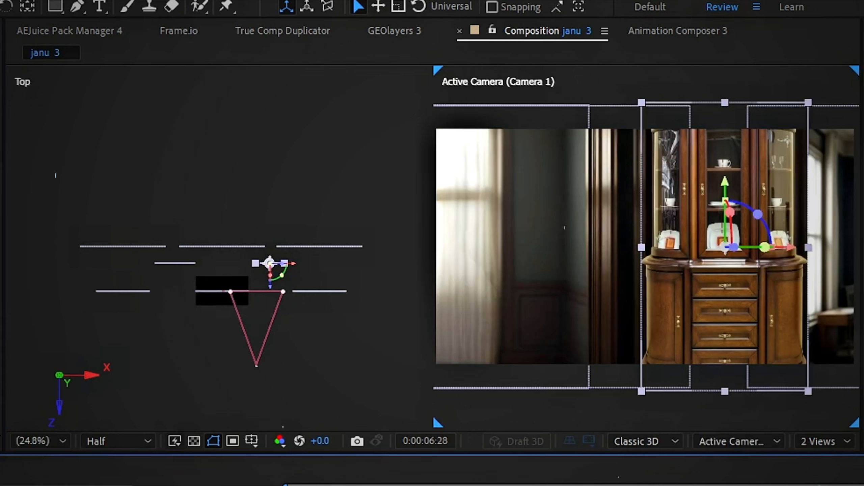
# - Switch to a single Active Camera view and preview the png 2 cabinet passing by around 0:00:07:00
pyautogui.click(829, 445)
pyautogui.click(827, 463)
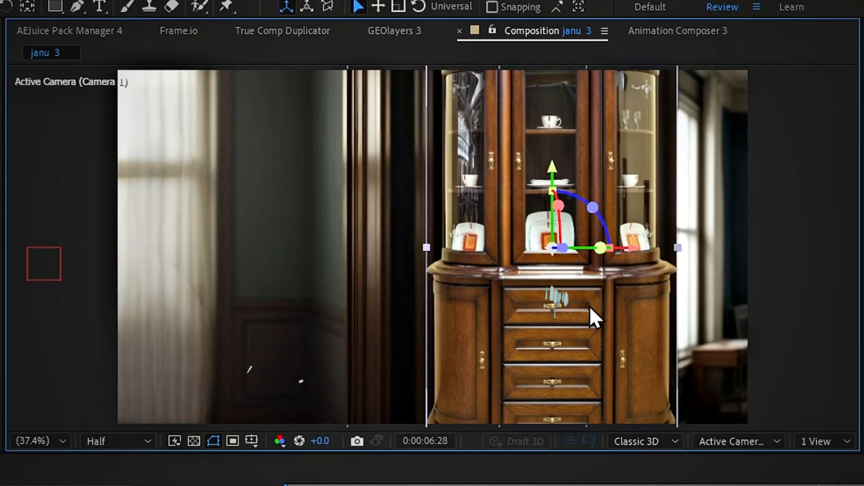
pyautogui.press('space')
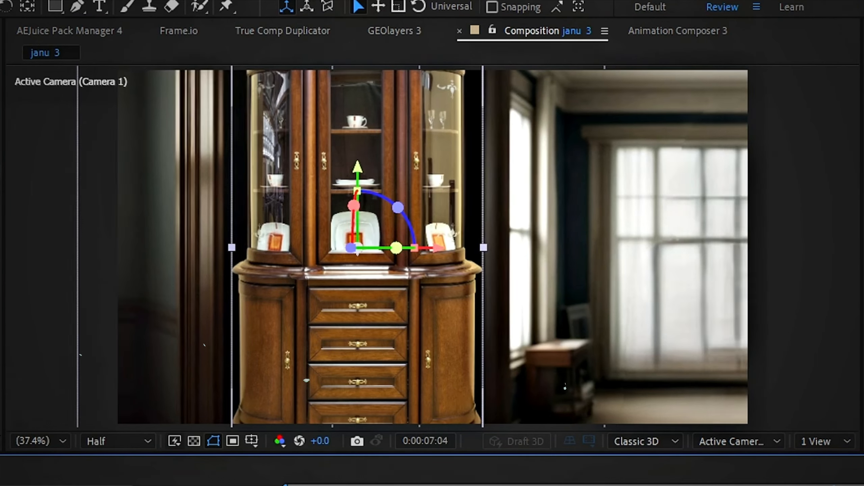
pyautogui.press('space')
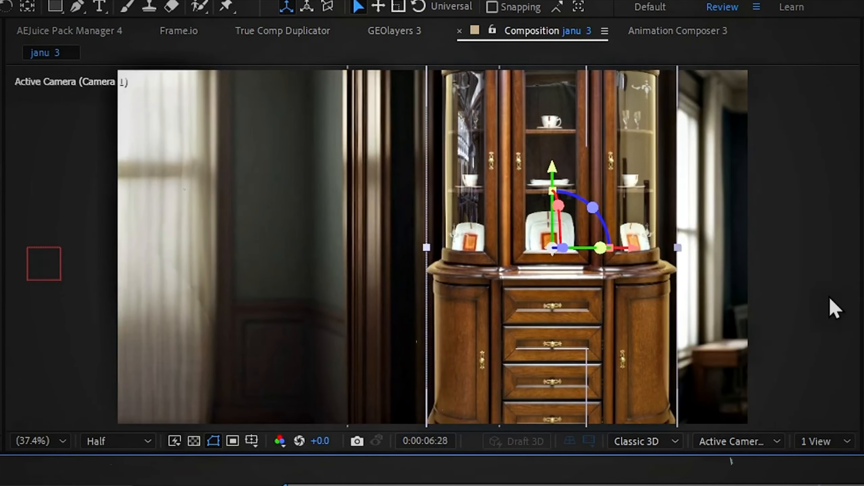
# - Apply Hue/Saturation to the png 2 cabinet with Master Saturation -38 and Master Lightness -19
pyautogui.write('hue')
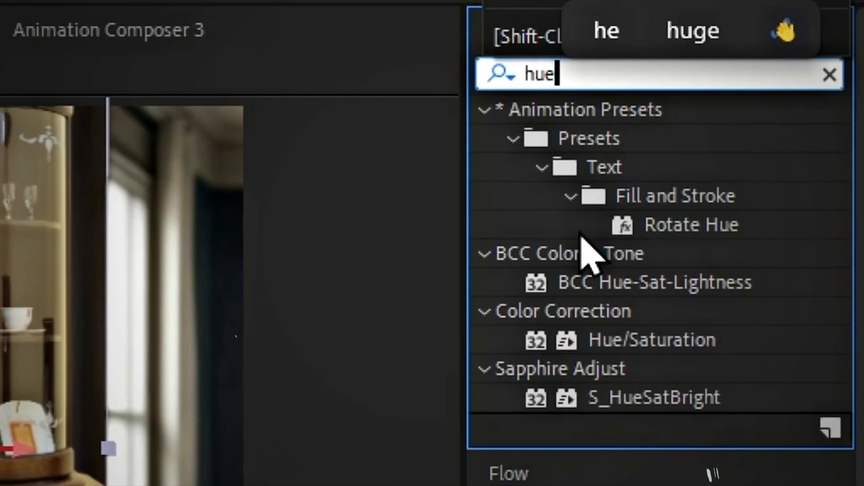
pyautogui.click(655, 332)
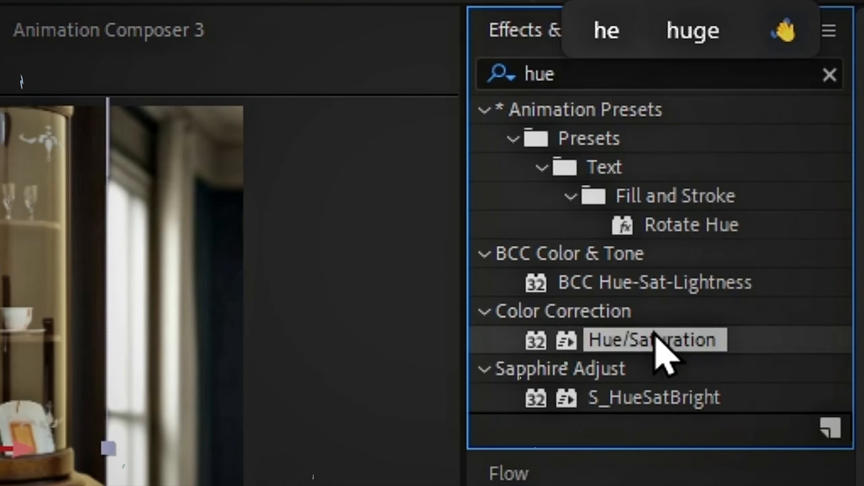
pyautogui.moveTo(689, 337); pyautogui.dragTo(507, 186)
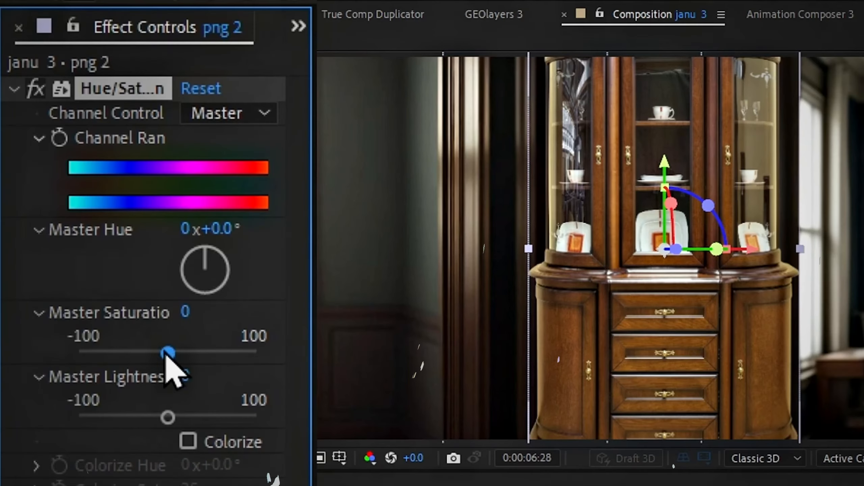
pyautogui.moveTo(166, 353); pyautogui.dragTo(142, 373)
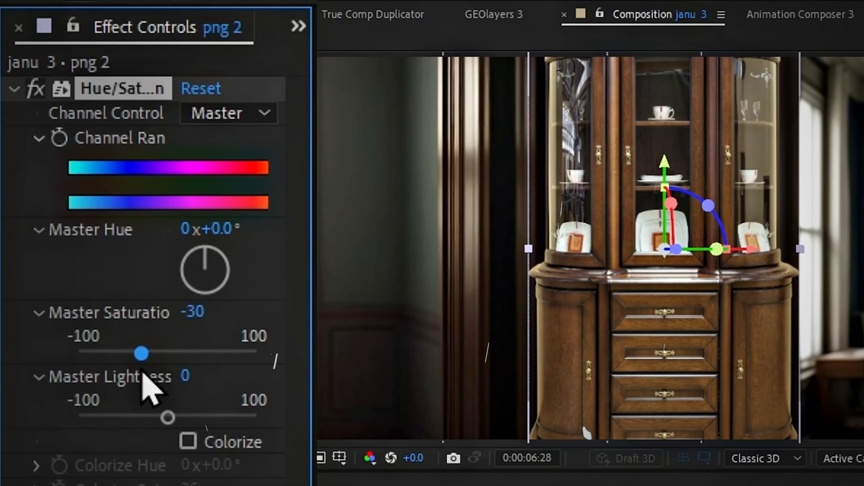
pyautogui.moveTo(152, 414); pyautogui.dragTo(153, 439)
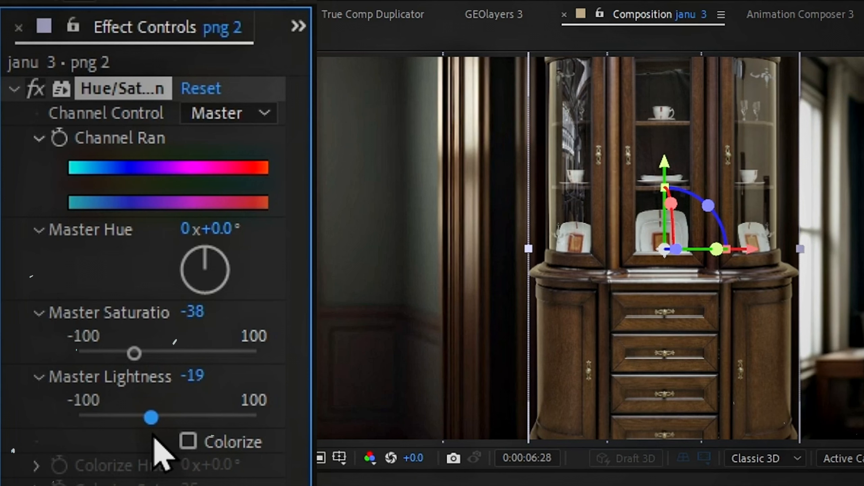
# - Copy the Hue/Saturation effect from png 2 to the png 1 cabinet layer and check it near 0:00:02:21
pyautogui.rightClick(98, 96)
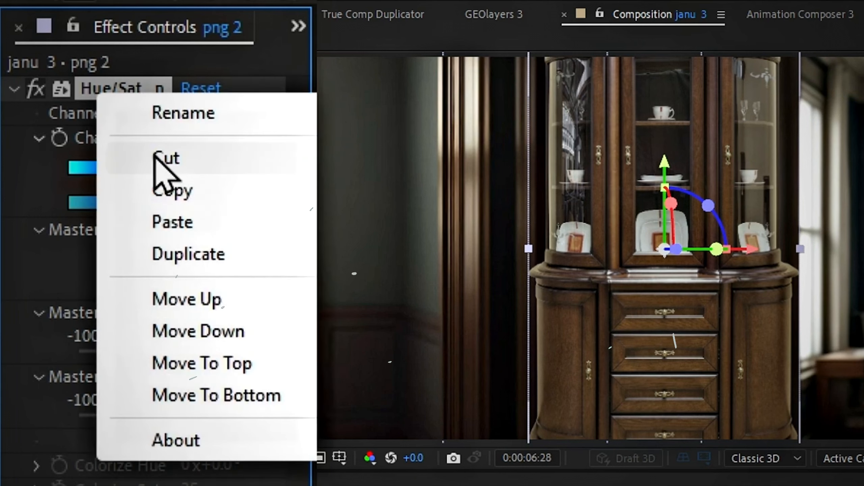
pyautogui.click(186, 188)
pyautogui.moveTo(769, 402); pyautogui.dragTo(490, 441)
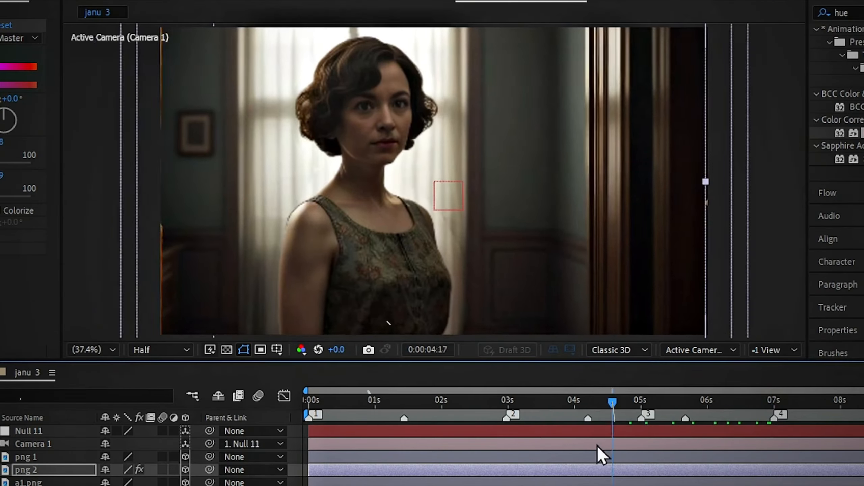
pyautogui.click(491, 453)
pyautogui.hotkey('ctrl', 'v')
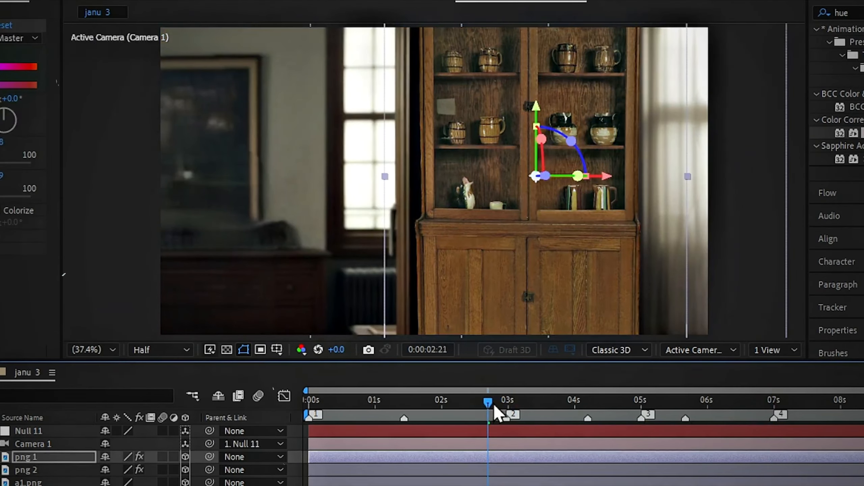
pyautogui.moveTo(494, 404); pyautogui.dragTo(516, 414)
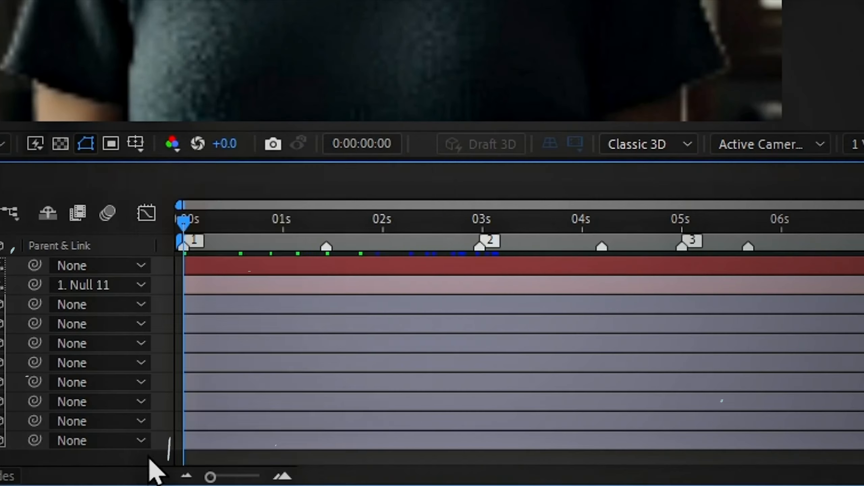
# - Create an adjustment layer over the whole composition and apply a glow effect to it
pyautogui.rightClick(285, 358)
pyautogui.moveTo(332, 376)
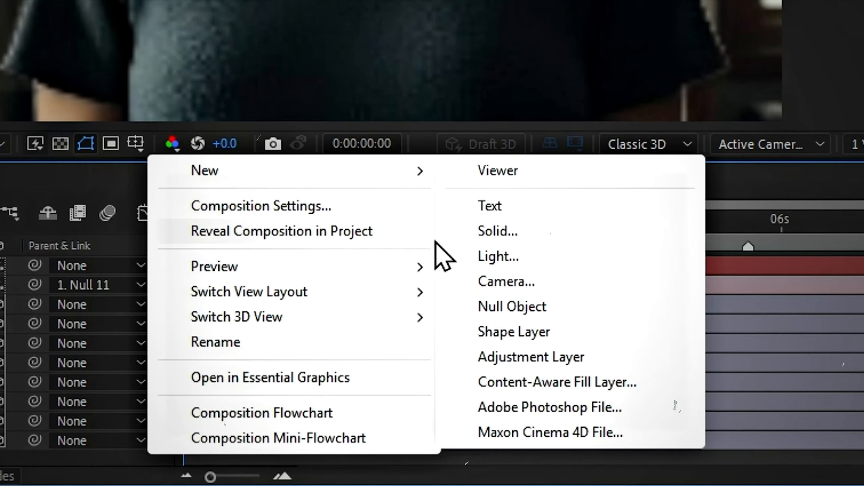
pyautogui.click(526, 357)
pyautogui.click(748, 93)
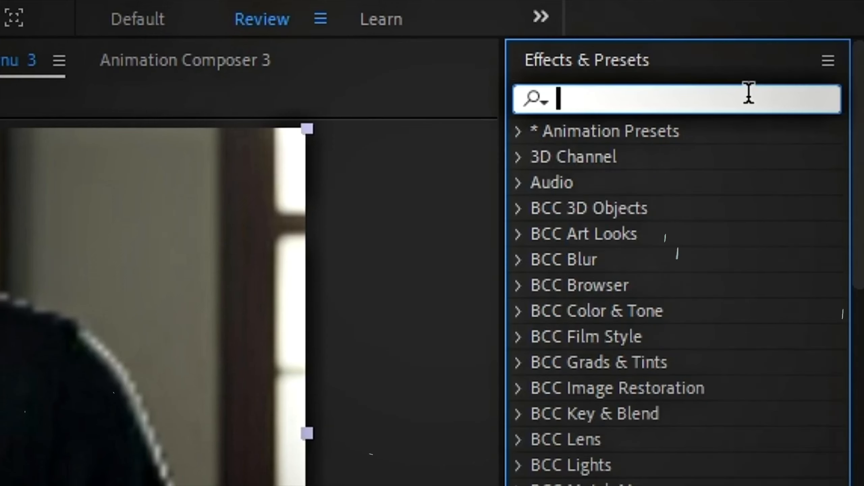
pyautogui.write('glo')
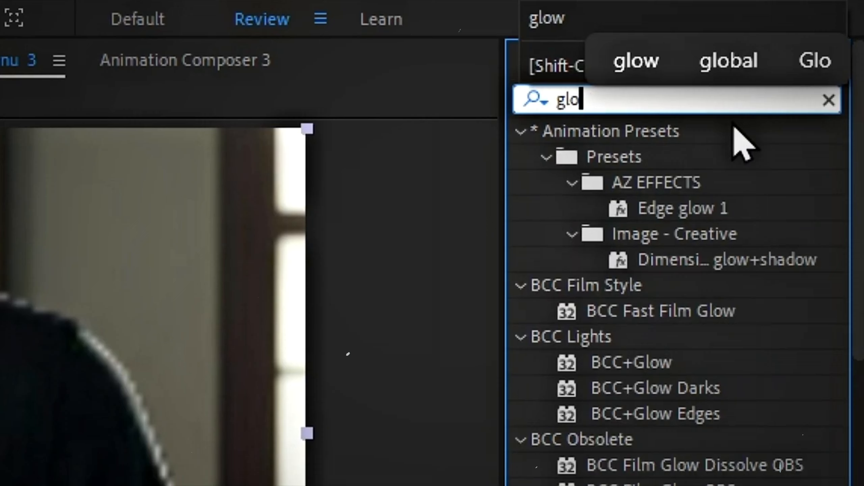
pyautogui.scroll(-15, 665, 289)
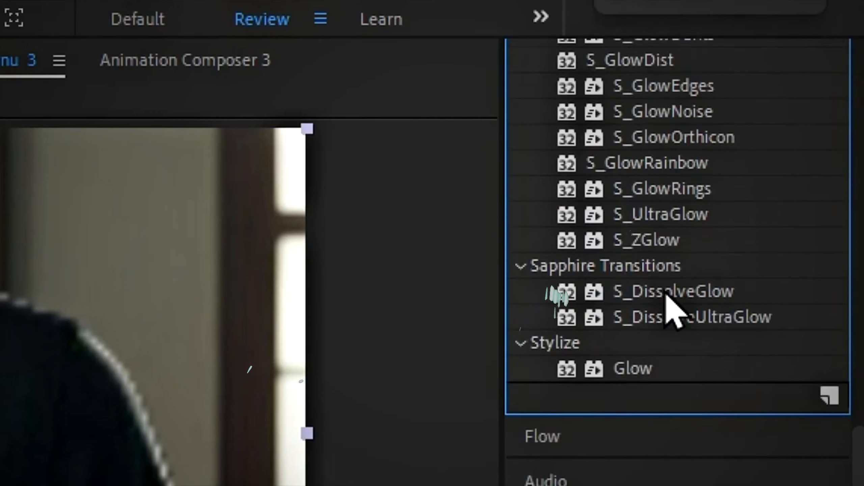
pyautogui.moveTo(628, 286); pyautogui.dragTo(68, 431)
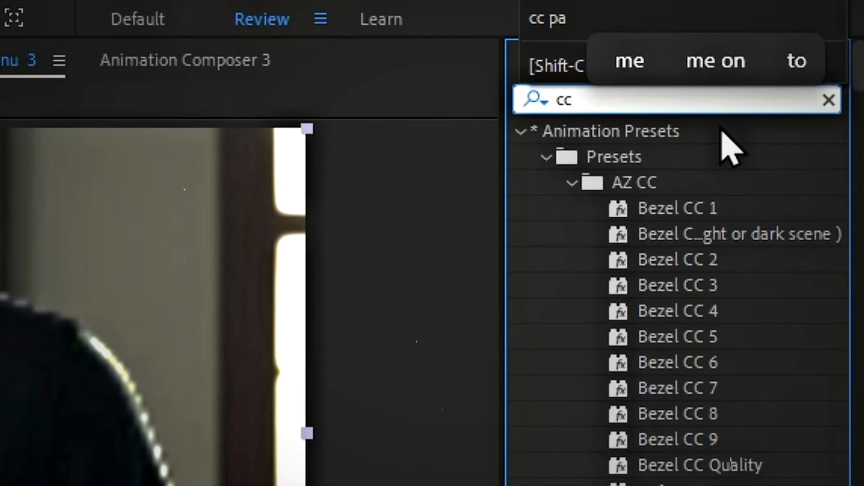
# - Find CC Vignette in the effects library and apply it to Adjustment Layer 10
pyautogui.write('vig')
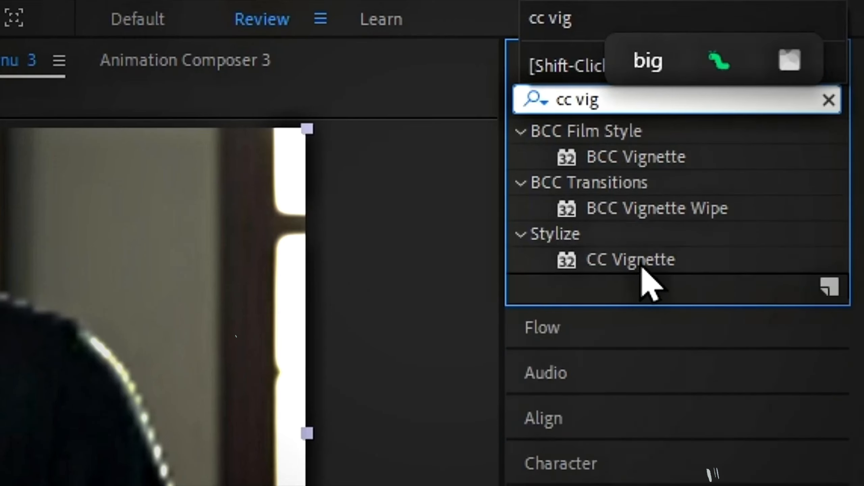
pyautogui.moveTo(641, 262); pyautogui.dragTo(0, 485)
pyautogui.moveTo(145, 373); pyautogui.dragTo(79, 431)
# - Search the effects library for "expo" and apply the Exposure color correction effect to Adjustment Layer 10
pyautogui.click(846, 13)
pyautogui.write('ex')
pyautogui.write('p')
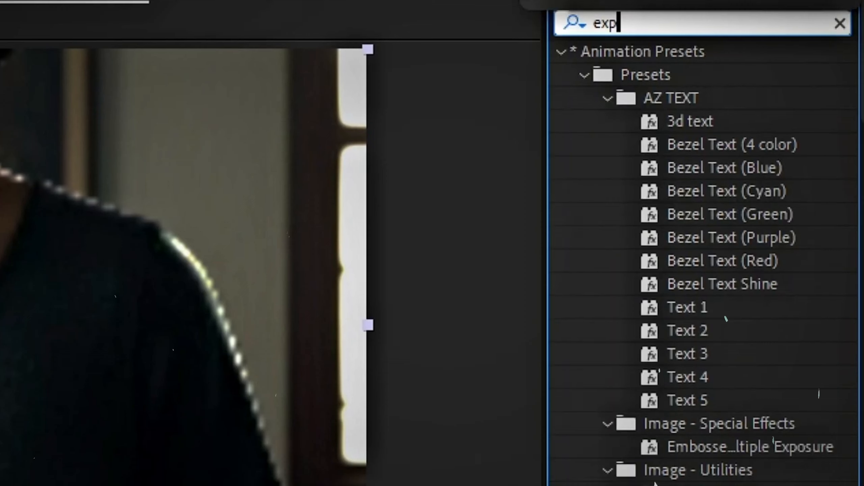
pyautogui.write('o')
pyautogui.moveTo(693, 423); pyautogui.dragTo(343, 485)
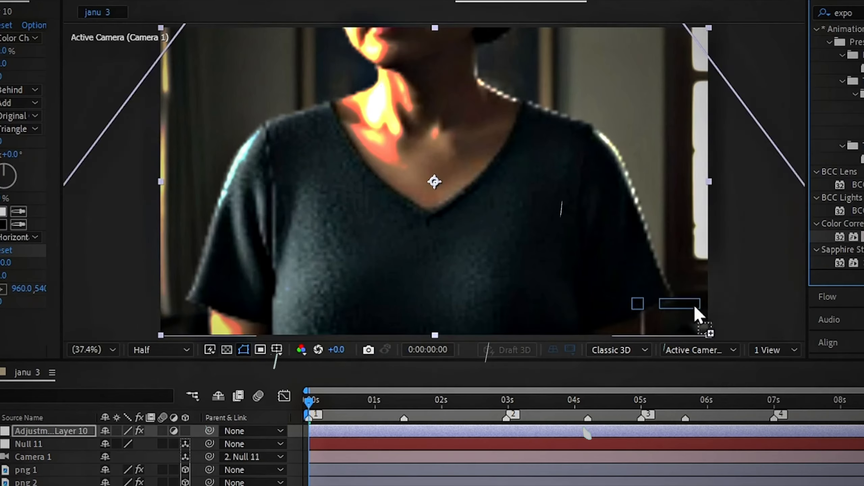
pyautogui.moveTo(694, 308); pyautogui.dragTo(82, 437)
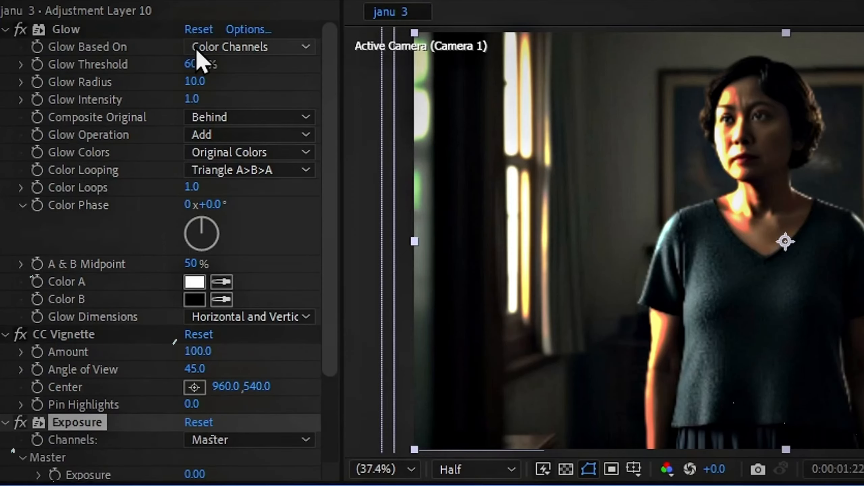
# - Set the adjustment layer's Glow Radius to 100 and Glow Intensity to 0.6
pyautogui.click(195, 81)
pyautogui.write('10')
pyautogui.press('Tab')
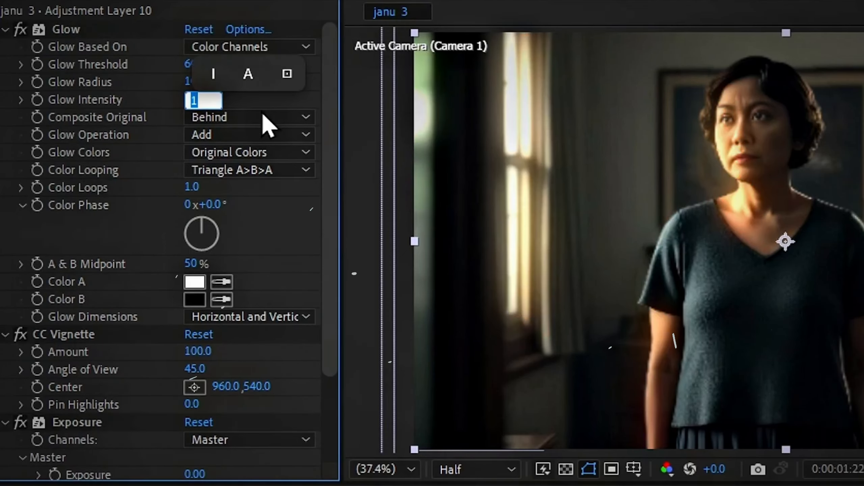
pyautogui.write('0.6')
pyautogui.click(276, 89)
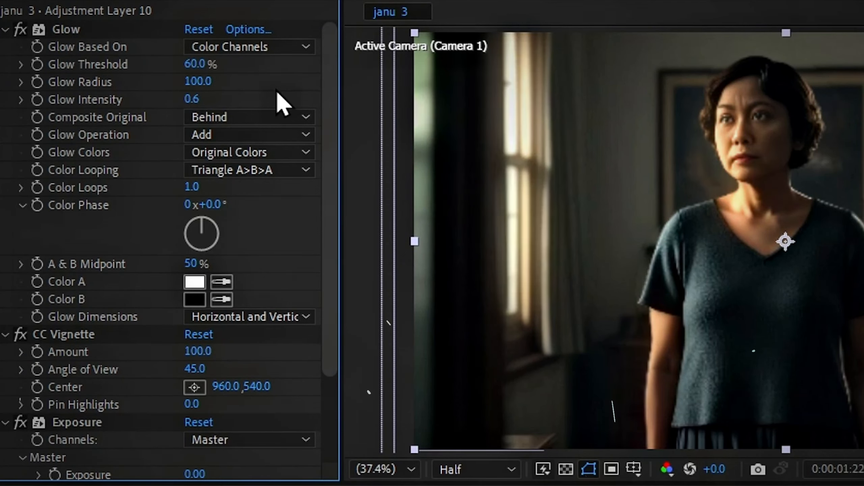
# - Set the Master Exposure value of the adjustment layer's Exposure effect to 0.2
pyautogui.scroll(-2, 205, 410)
pyautogui.click(197, 382)
pyautogui.write('0')
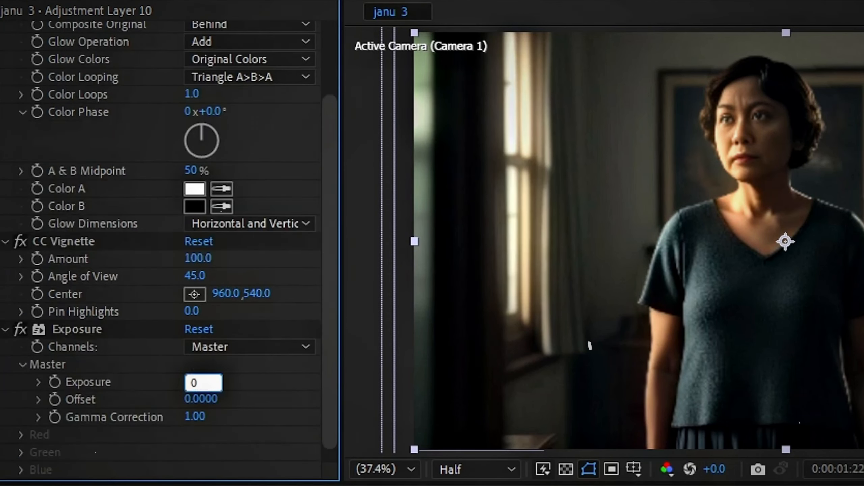
pyautogui.write('.2')
pyautogui.press('Return')
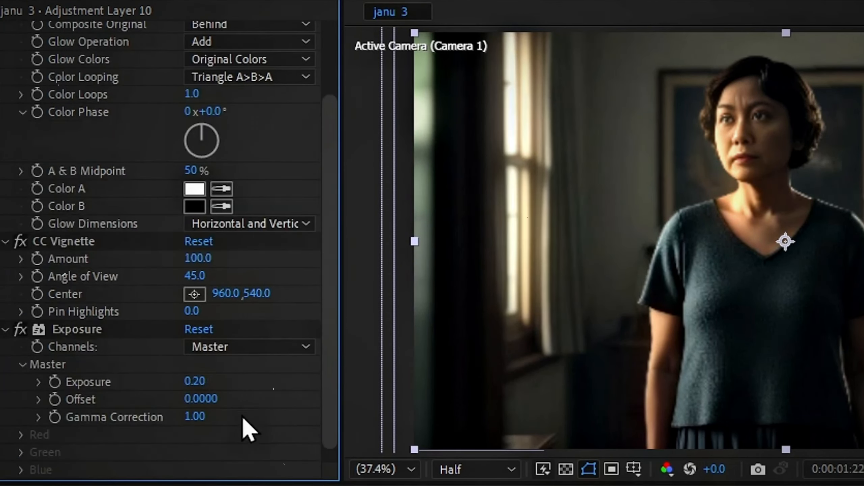